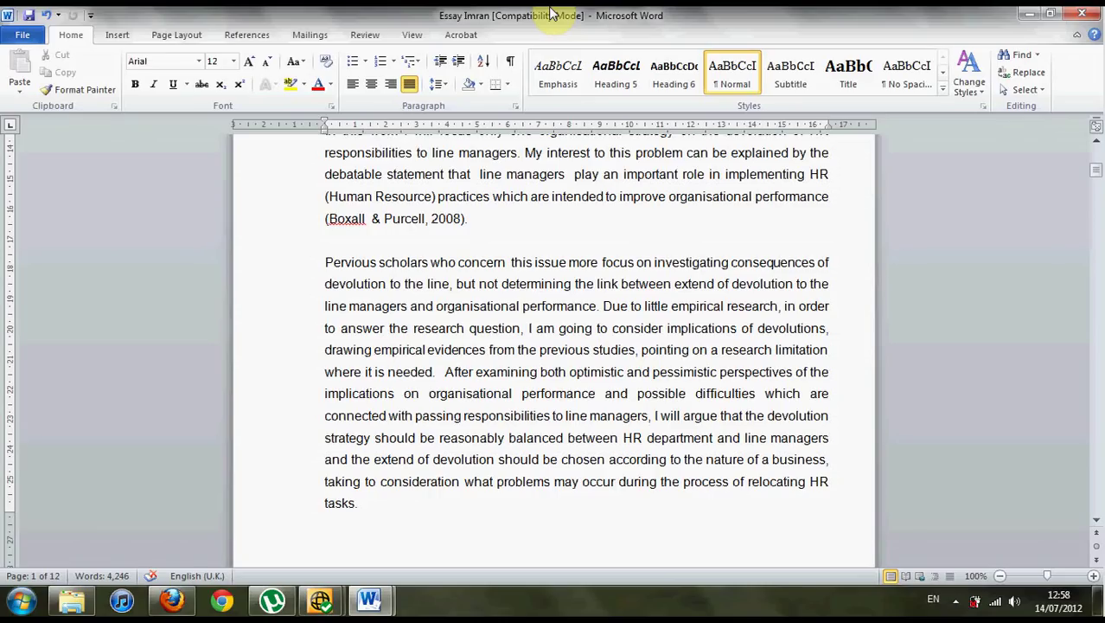
Switch the ribbon to the Review tab for the 12-page essay.
left_click(363, 36)
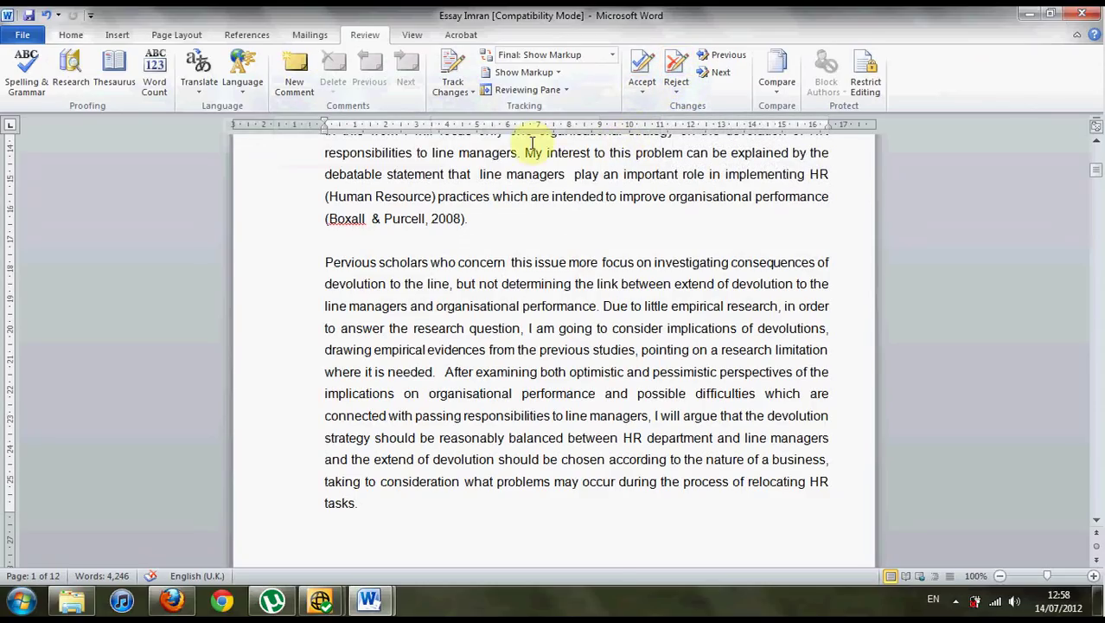
Turn on Track Changes from the Review tab's Track Changes dropdown.
left_click(472, 92)
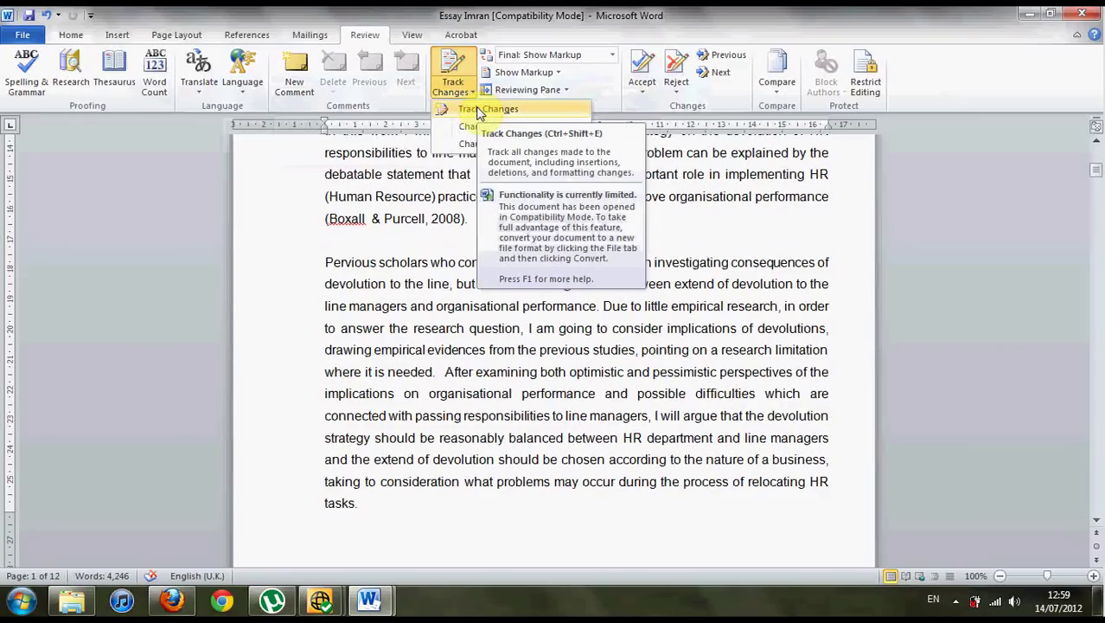
left_click(480, 109)
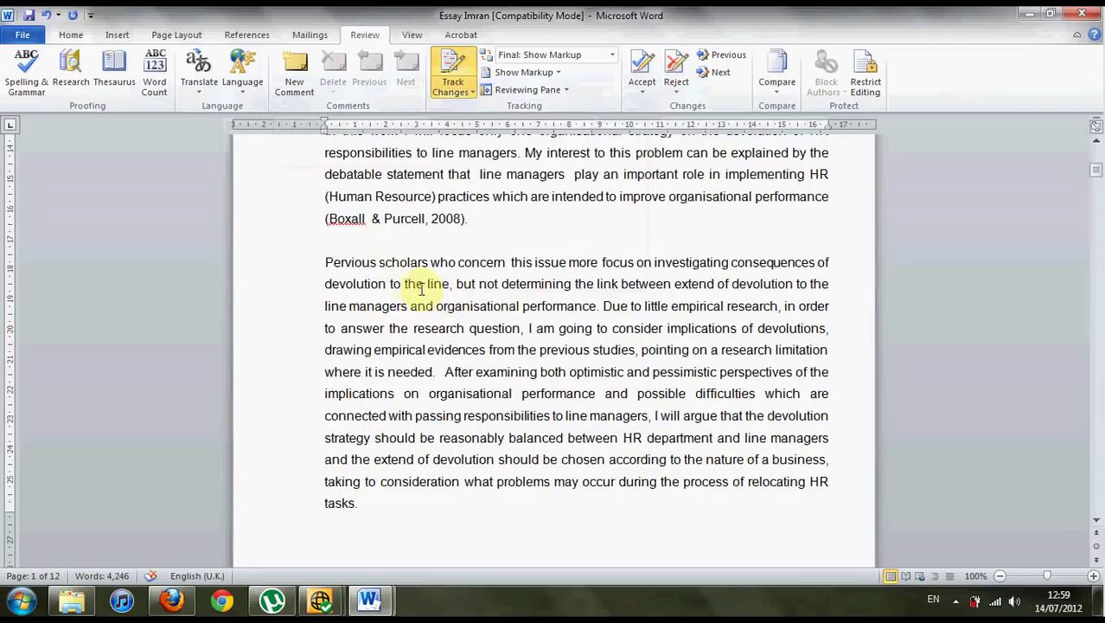
Correct 'Pervious' to 'Previous', insert ',have been' after 'who', and make 'concern' 'concerned with'.
left_click(340, 261)
type("er")
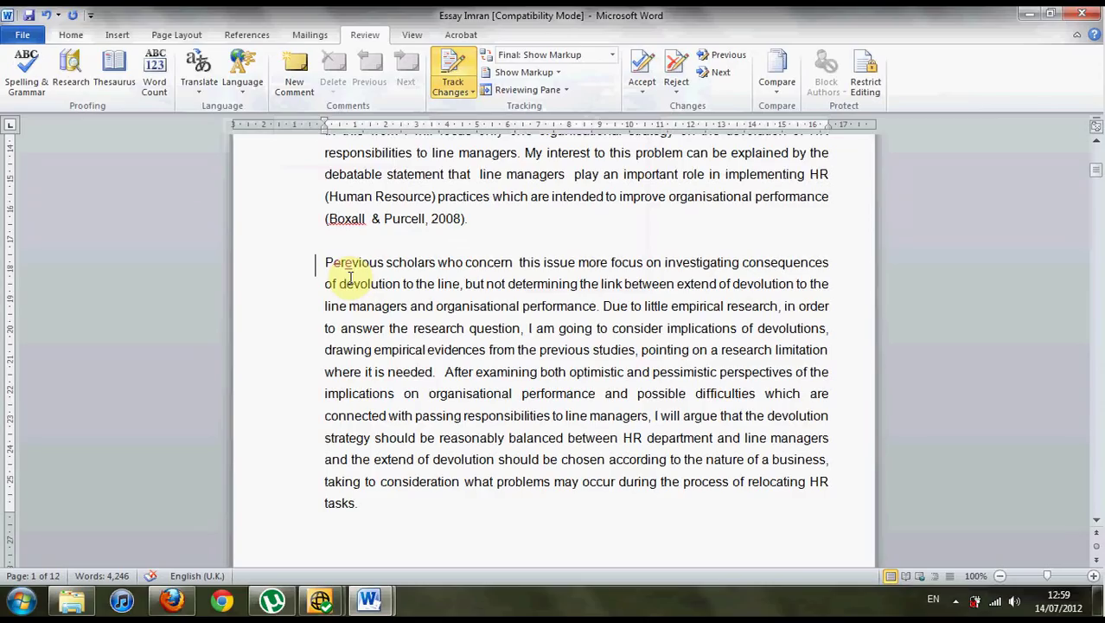
key("BackSpace")
key("BackSpace")
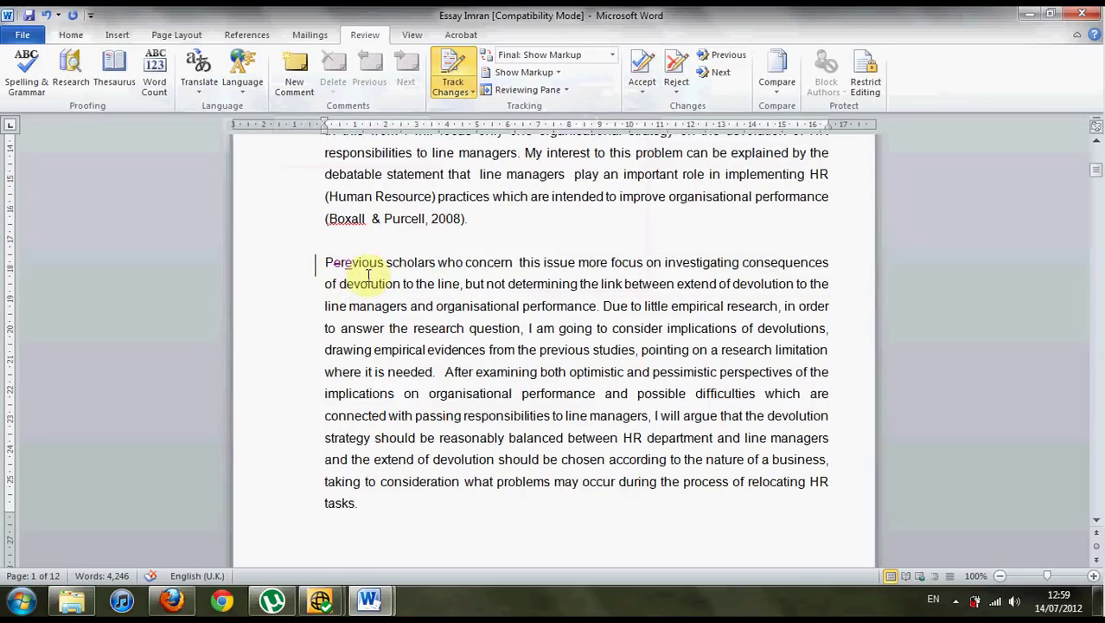
left_click(464, 263)
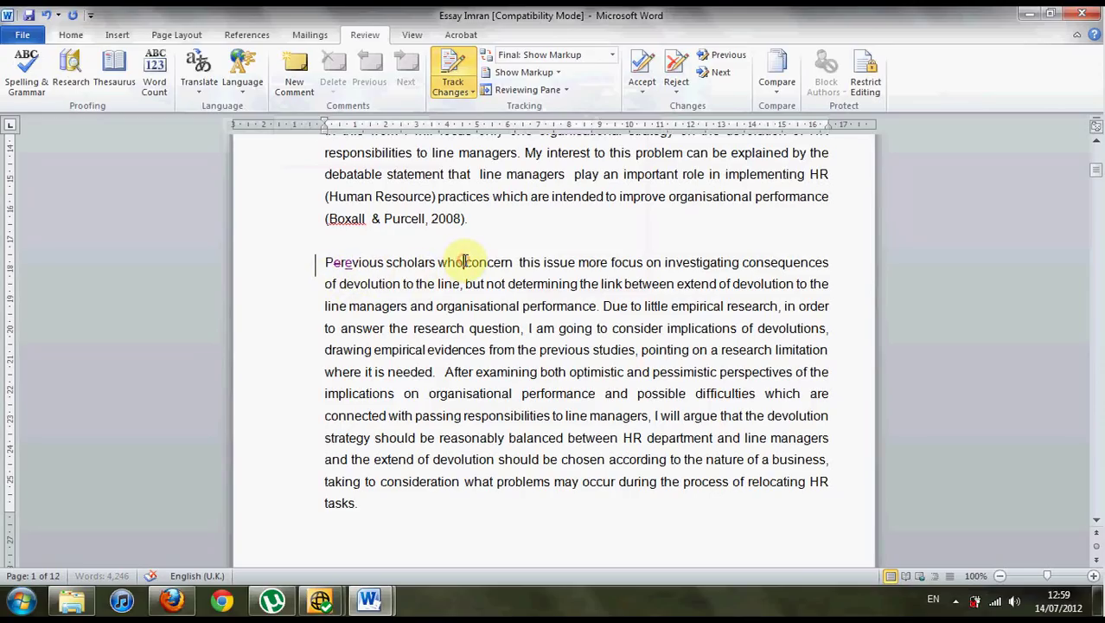
type(",have been")
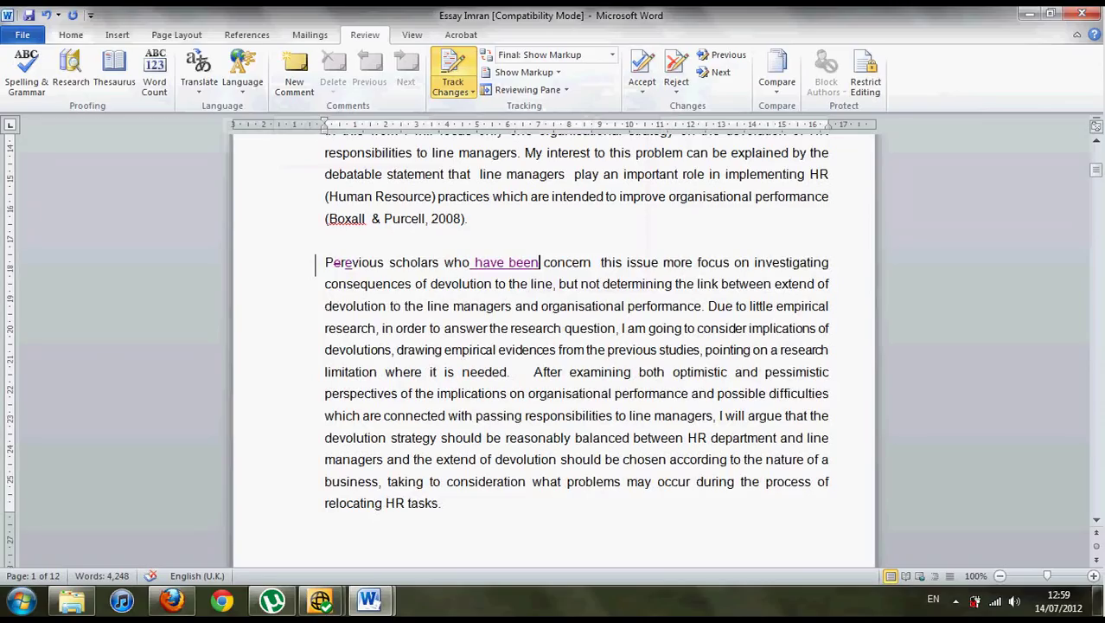
key("Right")
key("Right")
key("Right")
key("Right")
key("Right")
key("Right")
key("Right")
key("Right")
type("ed")
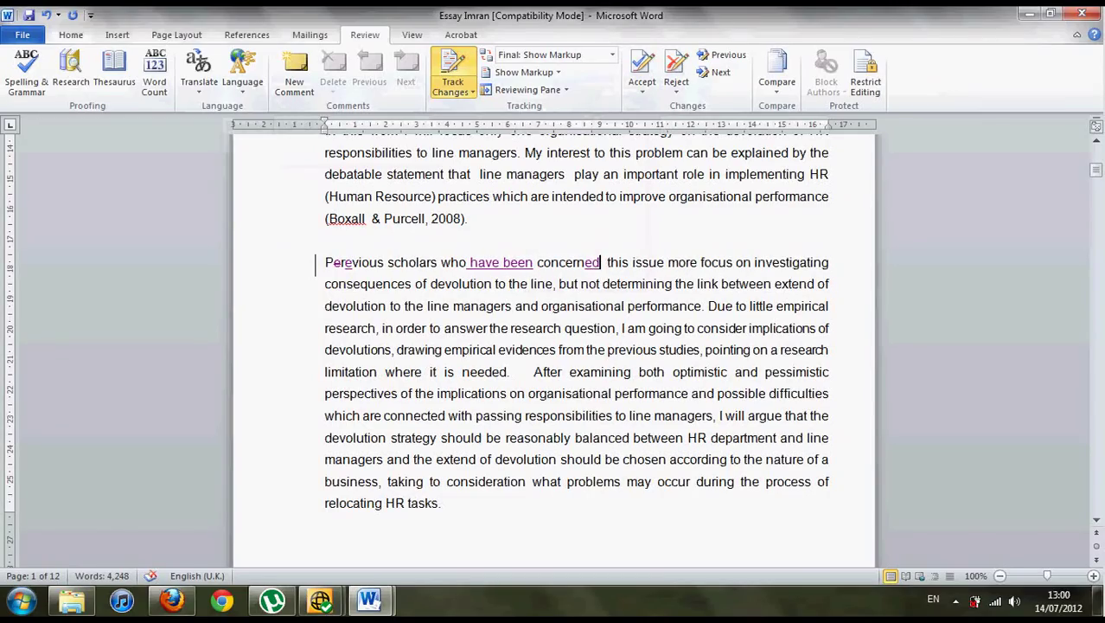
type(" wit")
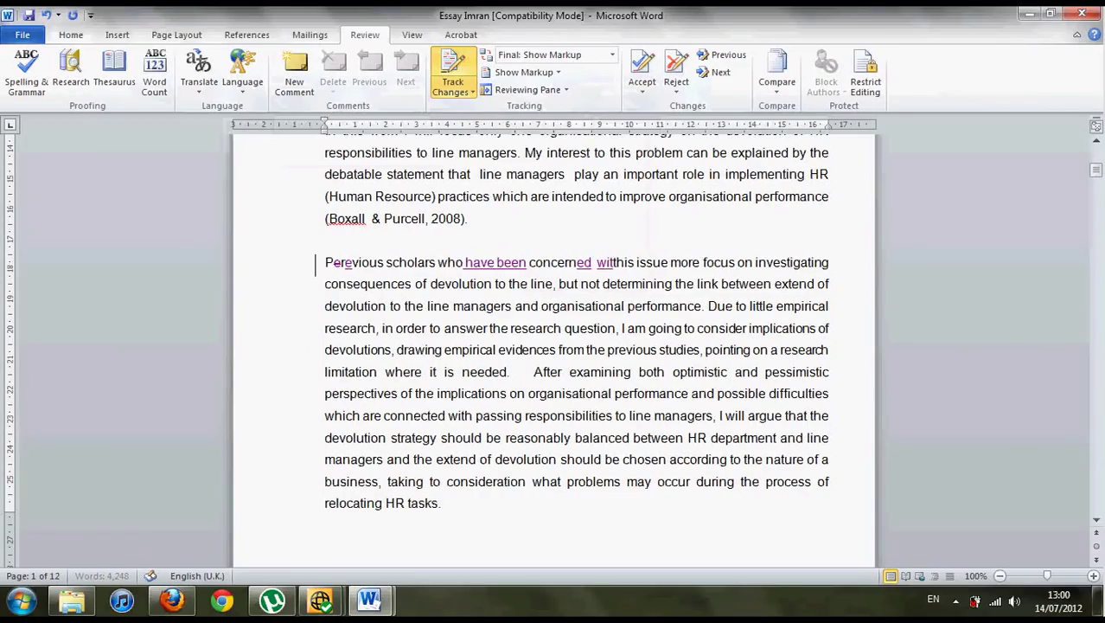
type("h")
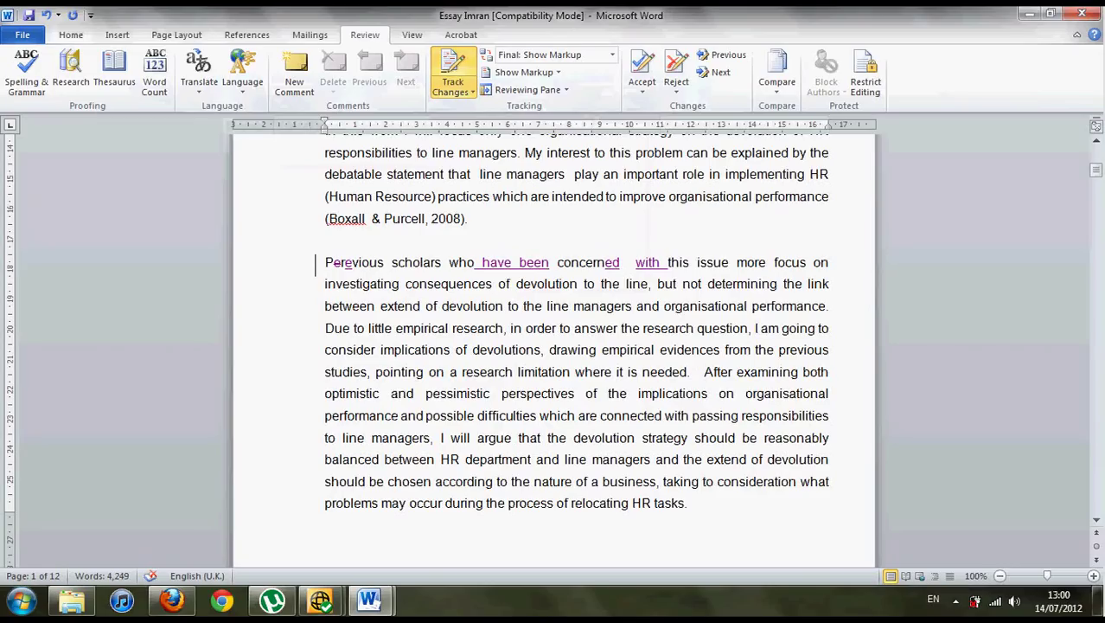
Move 'more' after 'focus', add 'the' before 'consequences', and add a comma after 'line'.
key("Right")
key("Right")
key("Right")
key("Right")
key("Right")
key("Right")
key("Right")
key("Right")
key("Right")
key("Right")
key("Right")
key("Right")
key("Right")
key("Delete")
key("BackSpace")
key("BackSpace")
key("BackSpace")
key("BackSpace")
key("Right")
key("Right")
key("Right")
key("Right")
key("Right")
key("Right")
key("Right")
key("Right")
key("Right")
key("Right")
key("Right")
key("Right")
type("m")
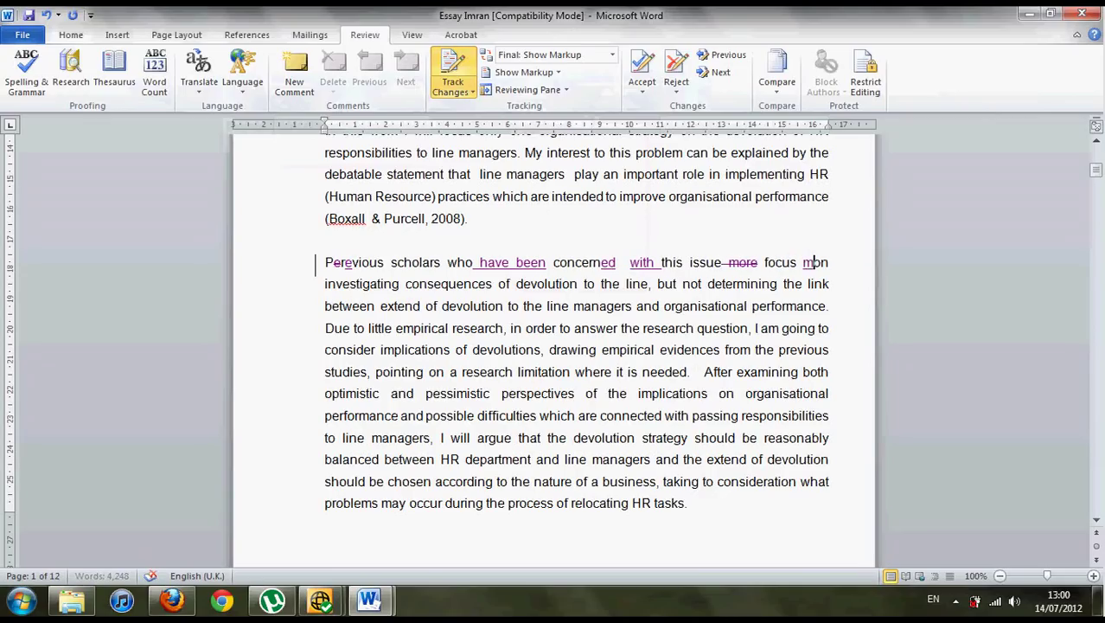
type("ore o")
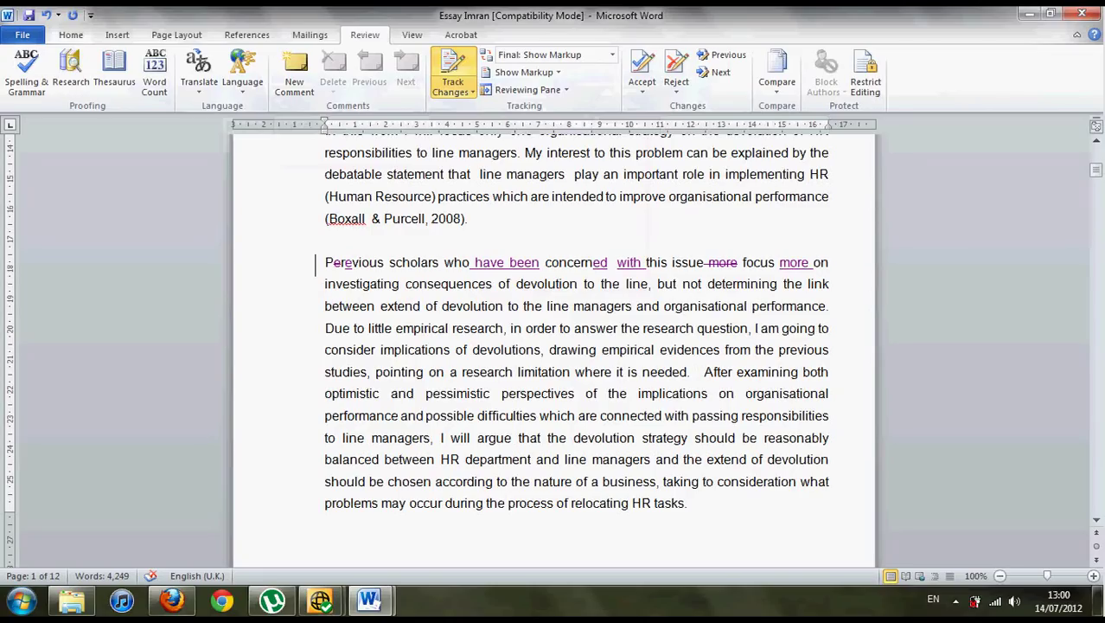
left_click(405, 284)
type("the")
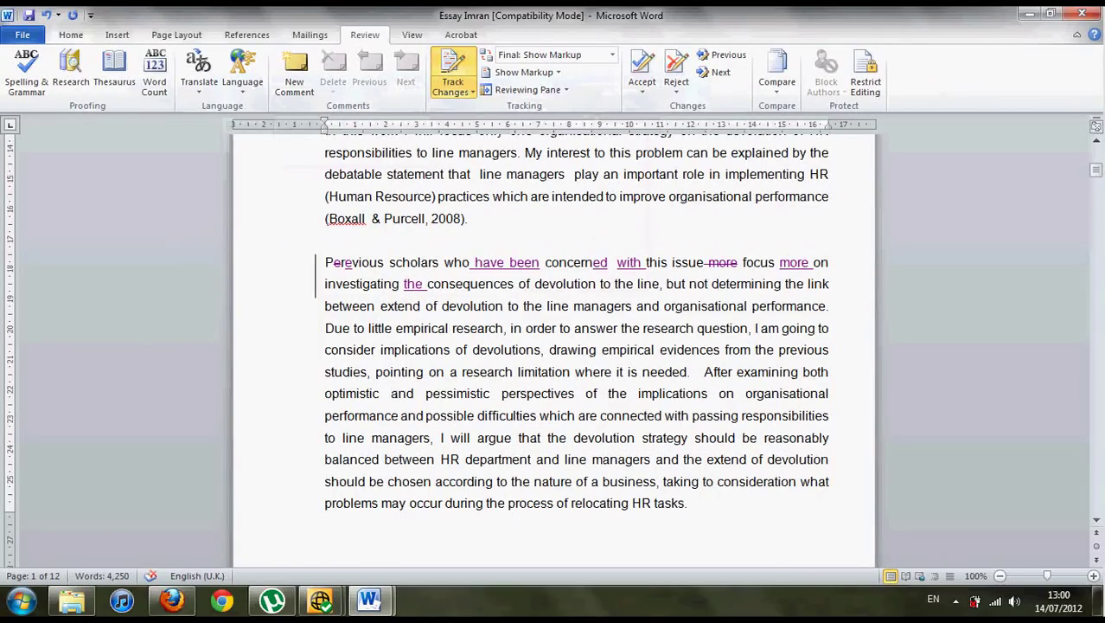
left_click(662, 285)
type(",")
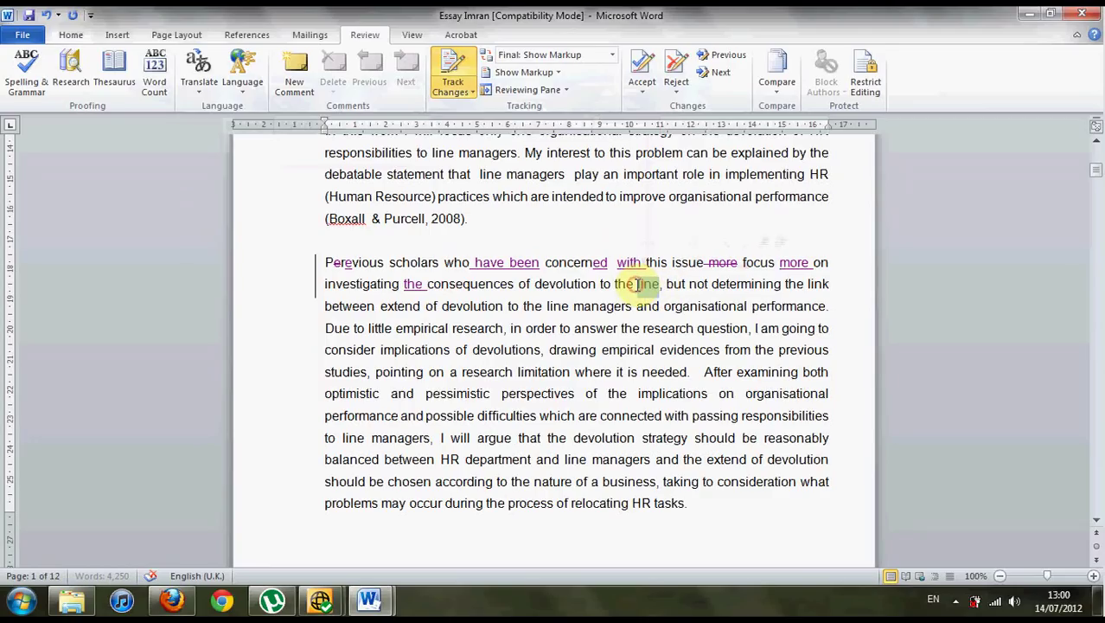
Attach a comment reading 'Line managers' to the word 'line' in the second paragraph.
double_click(644, 285)
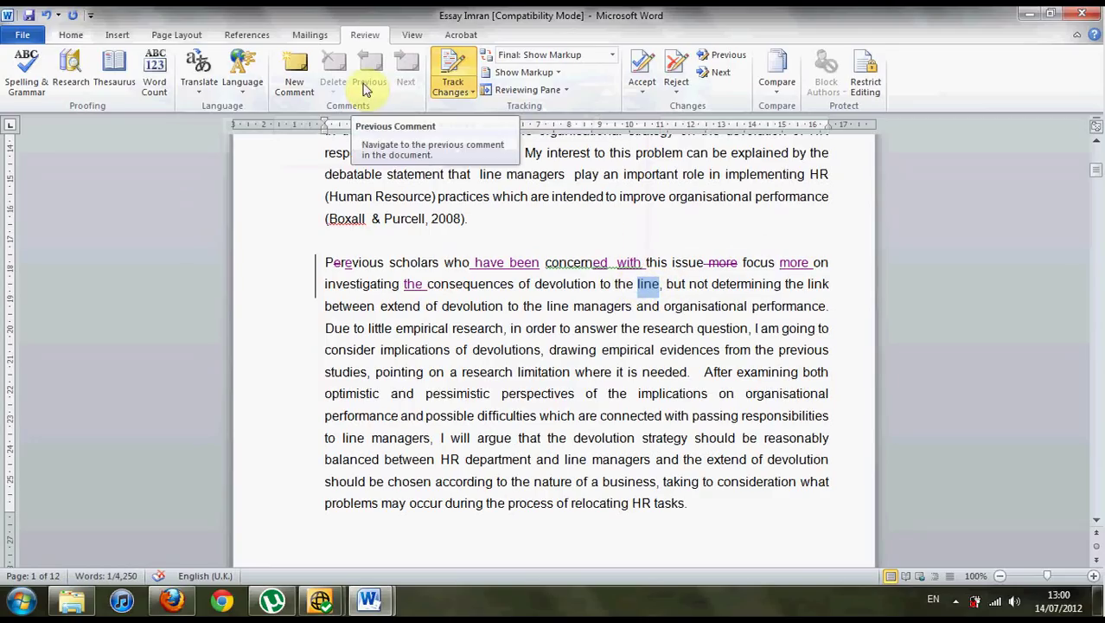
left_click(294, 73)
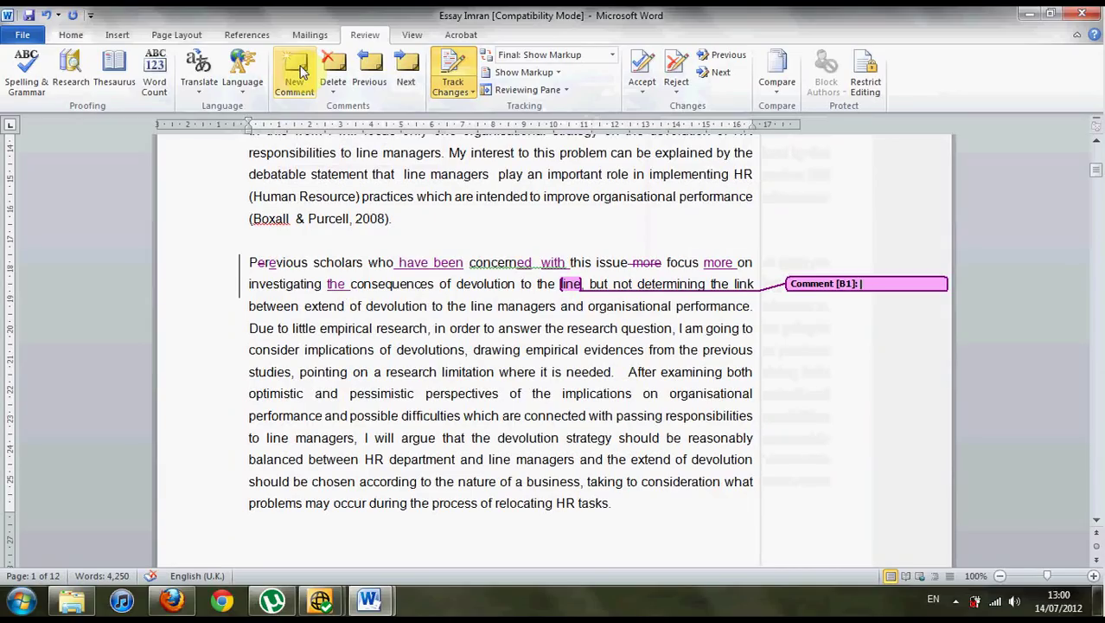
type("Line manag")
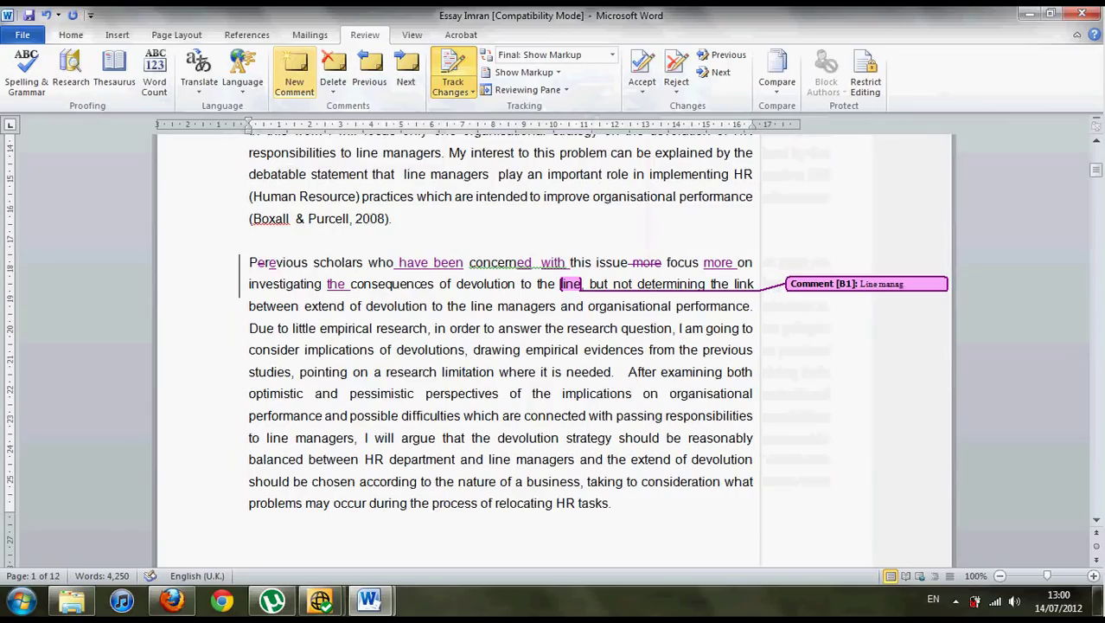
type("ers")
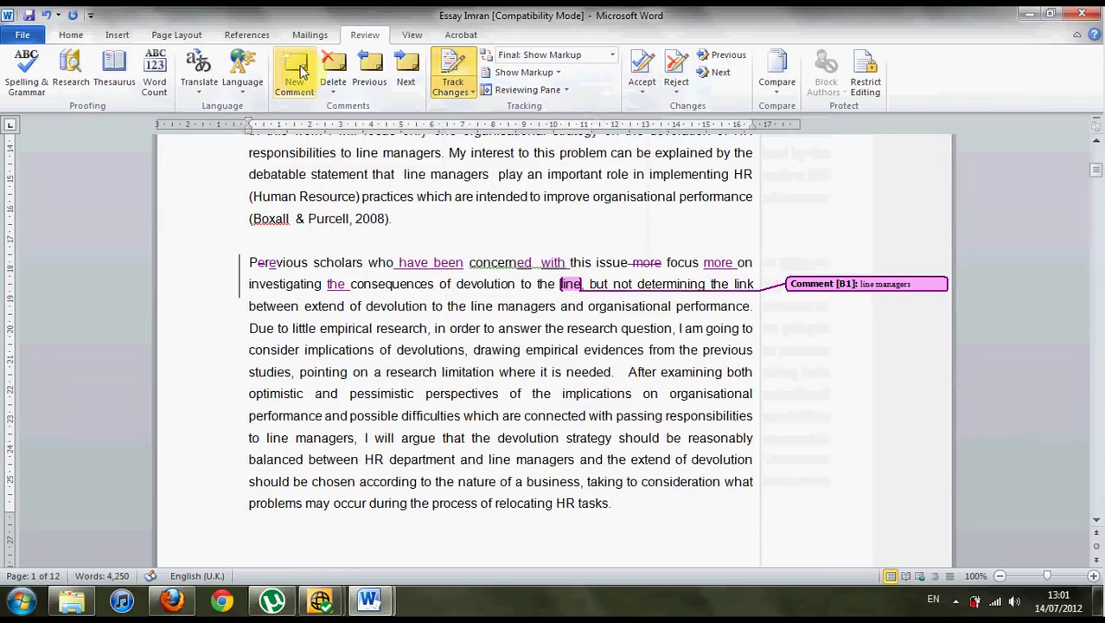
key("ctrl+a")
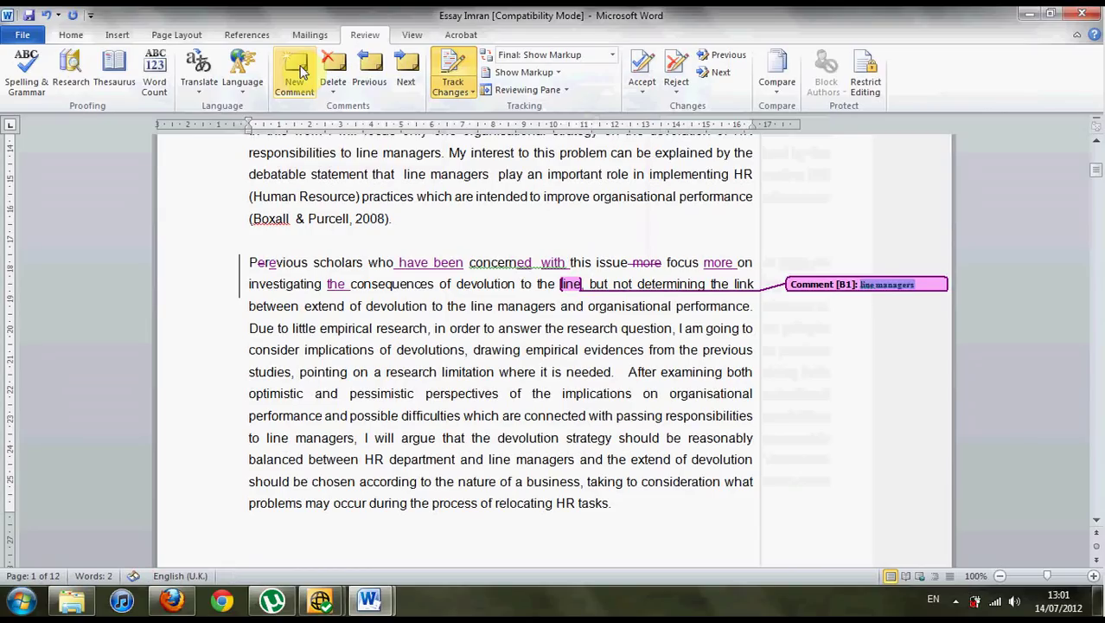
left_click(615, 351)
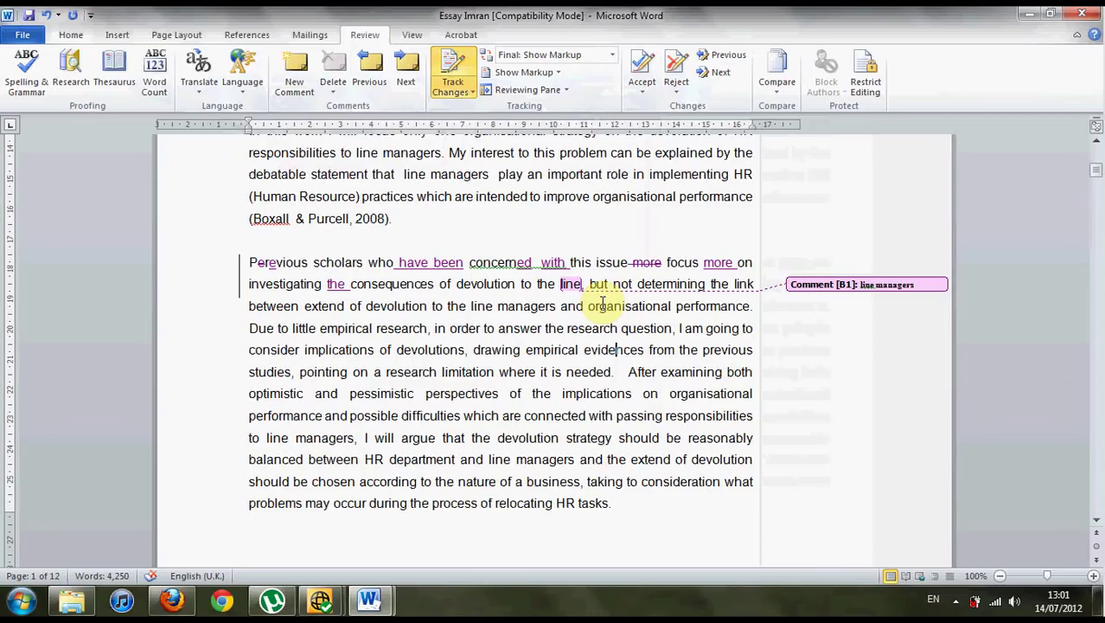
left_click(300, 307)
type("the")
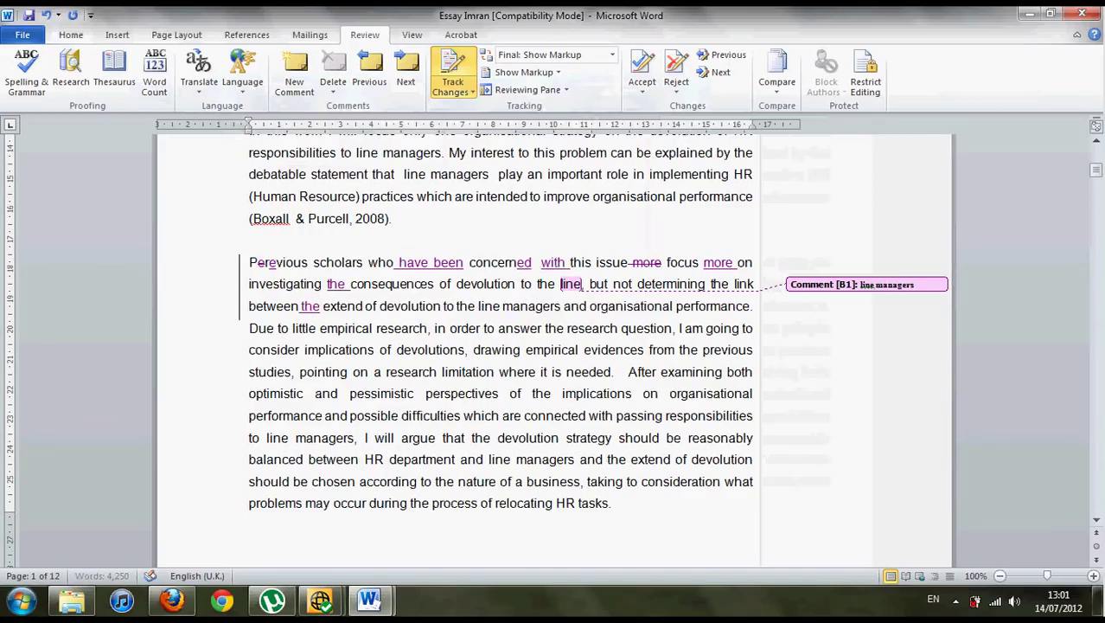
key("Right")
key("Right")
key("Right")
key("Right")
key("Right")
key("Right")
key("BackSpace")
type("t")
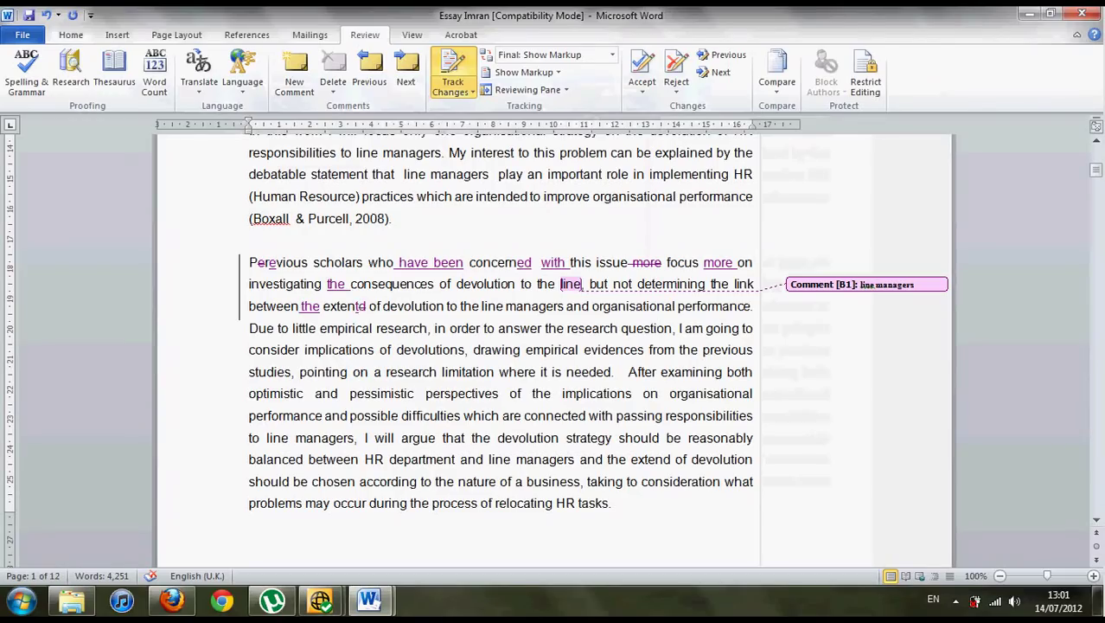
left_click(320, 305)
key("BackSpace")
key("BackSpace")
key("BackSpace")
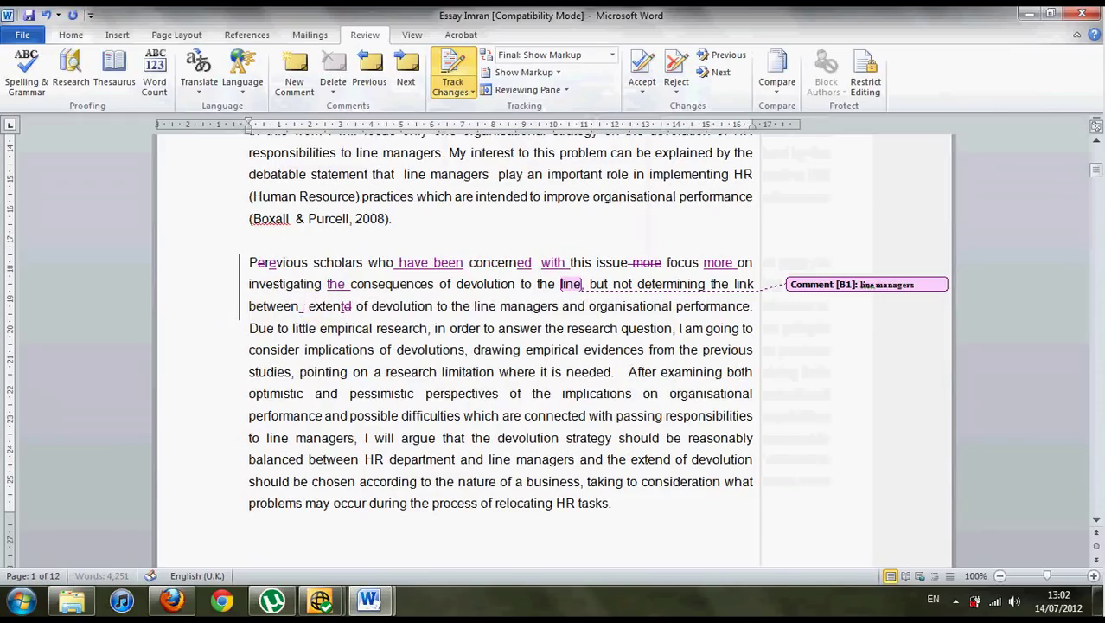
type("the")
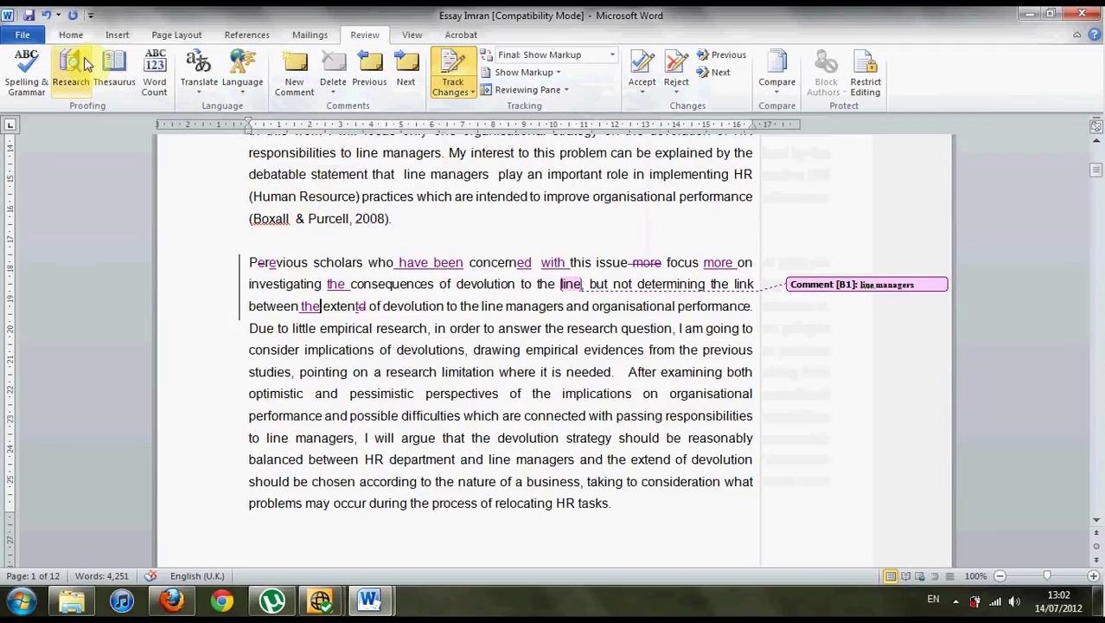
Save the tracked-changes essay as a separate copy named Essay Imran 1.
left_click(33, 38)
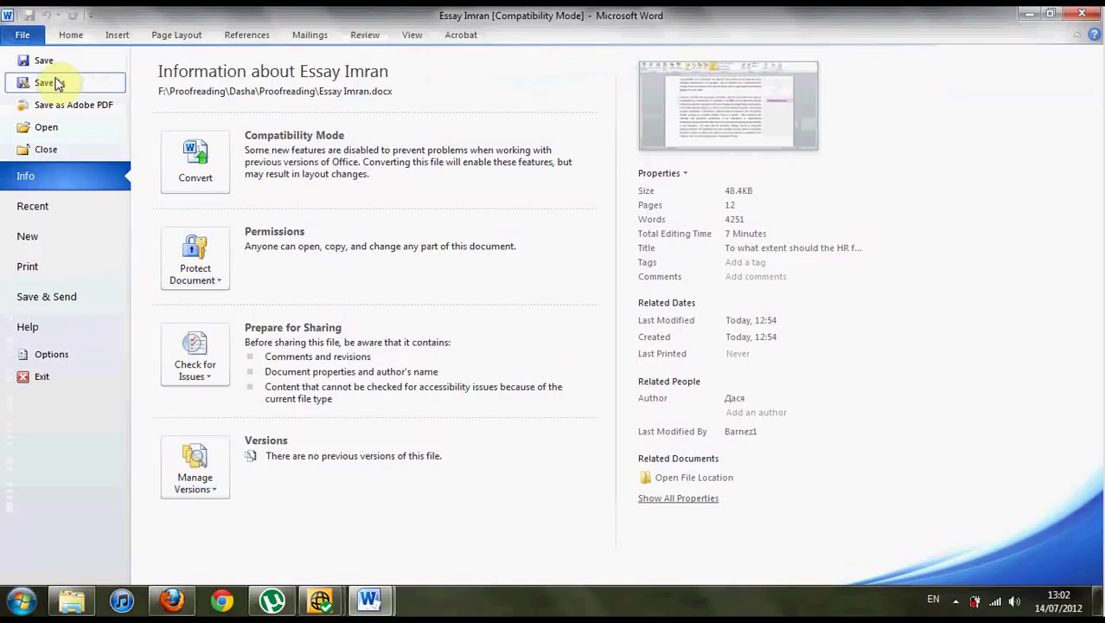
left_click(52, 82)
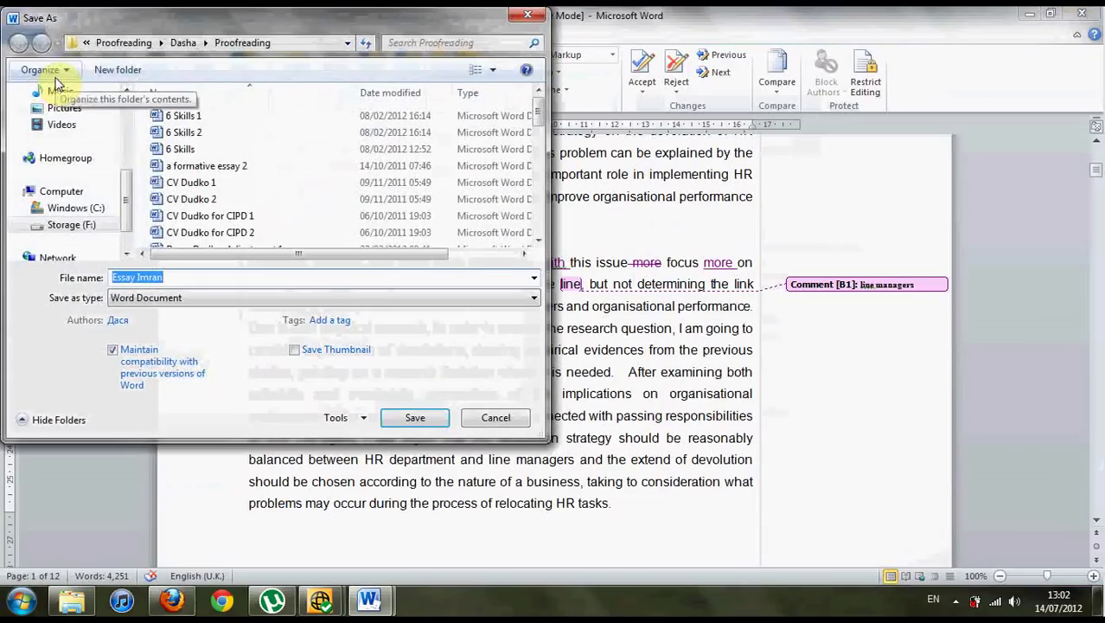
left_click(182, 276)
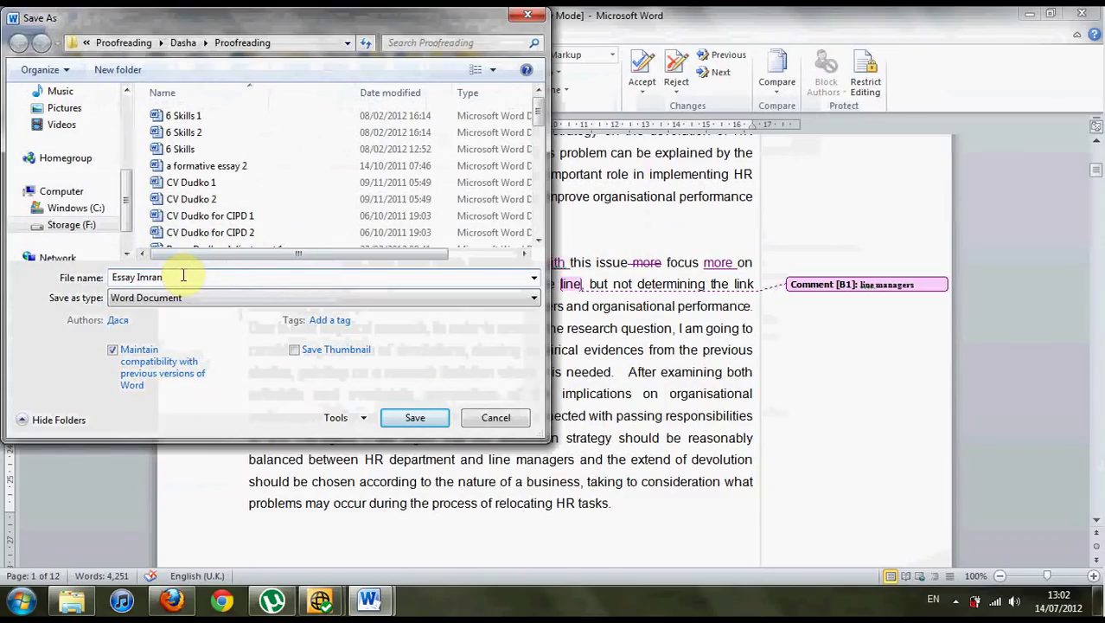
type("1")
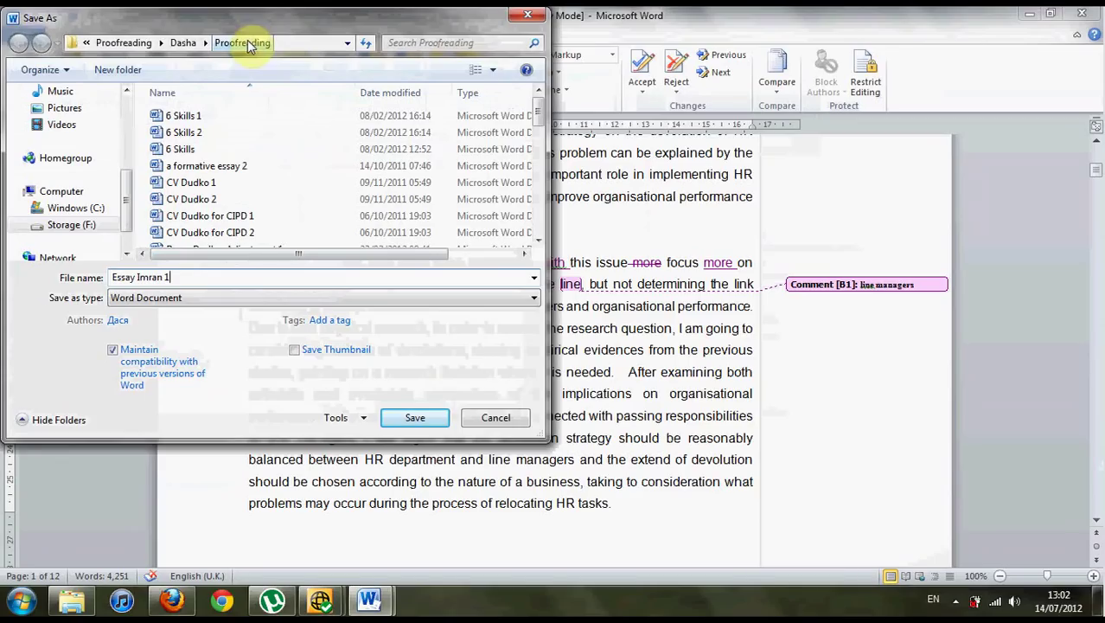
left_click(417, 419)
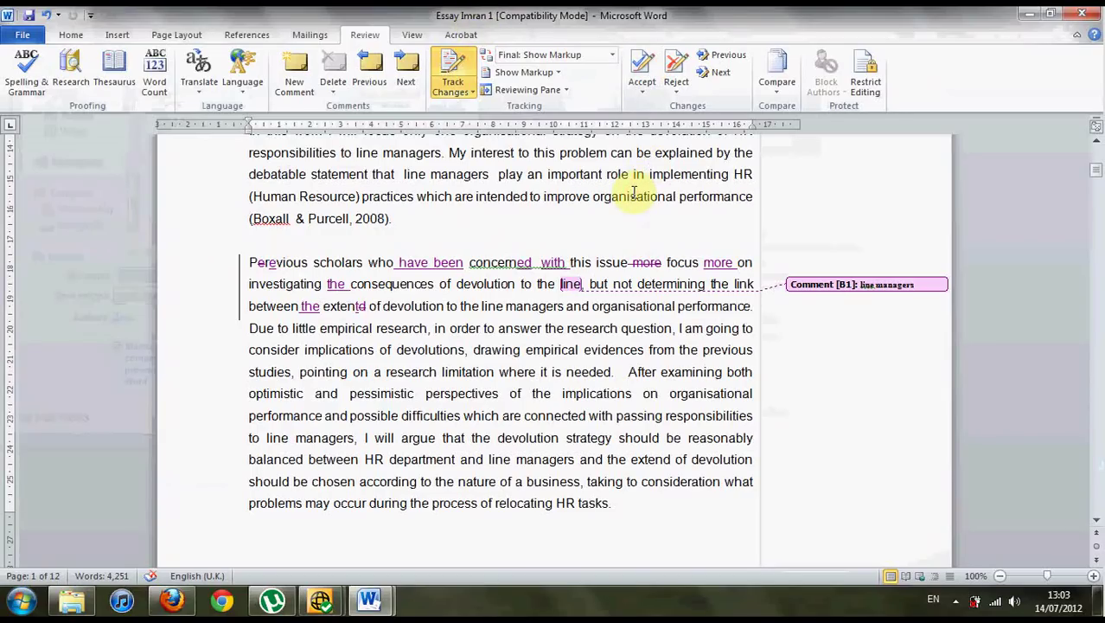
Select all of Essay Imran 1's text, browsing the ribbon tabs before returning to Review.
key("ctrl+a")
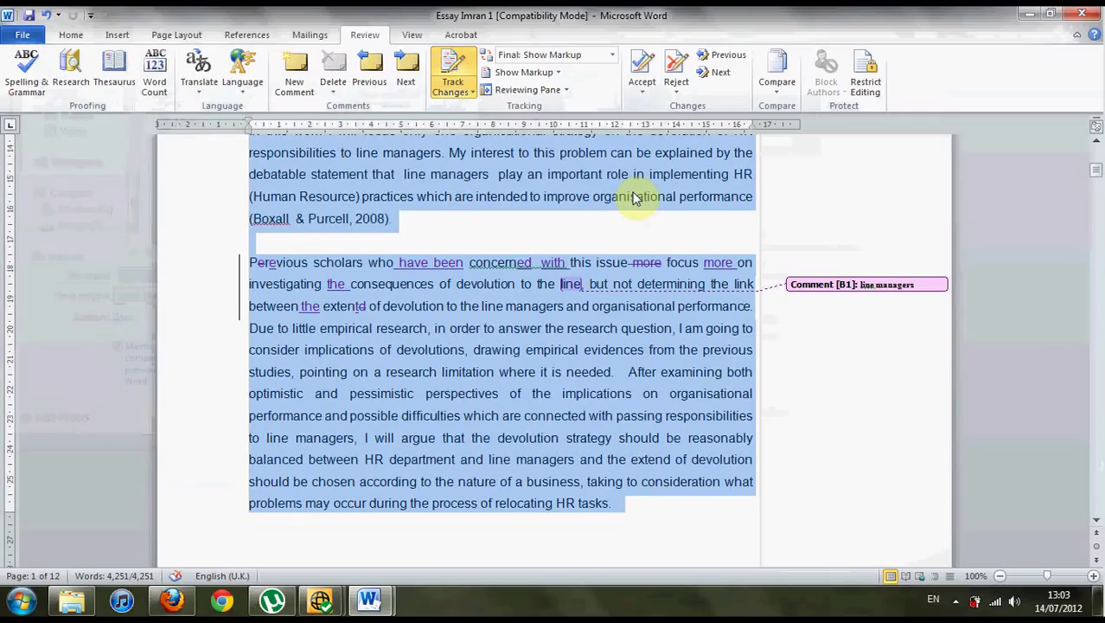
left_click(75, 35)
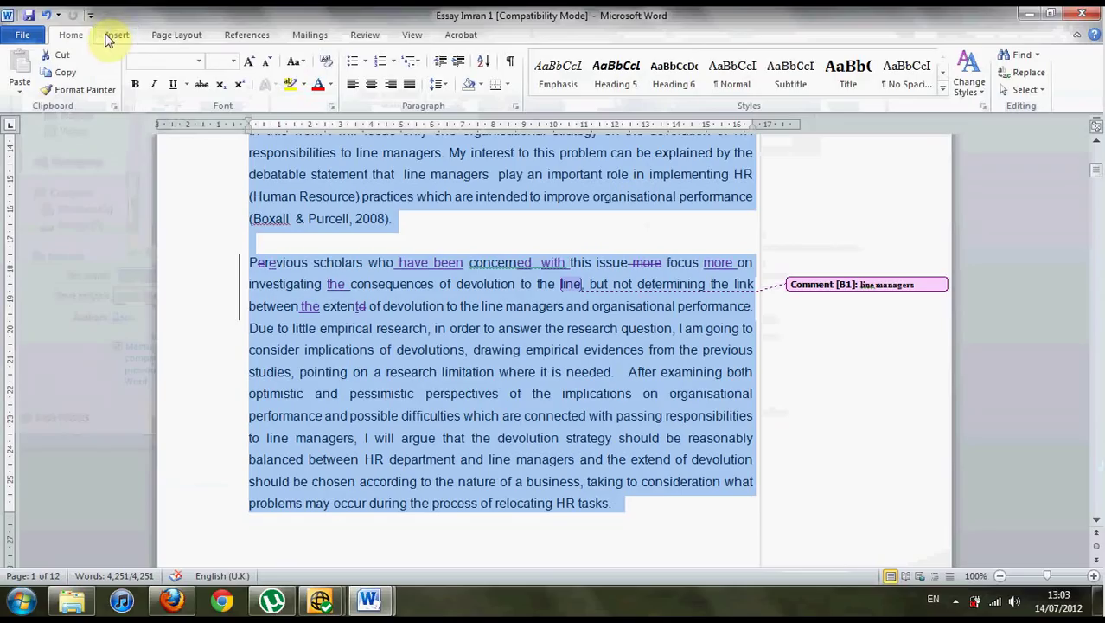
left_click(115, 36)
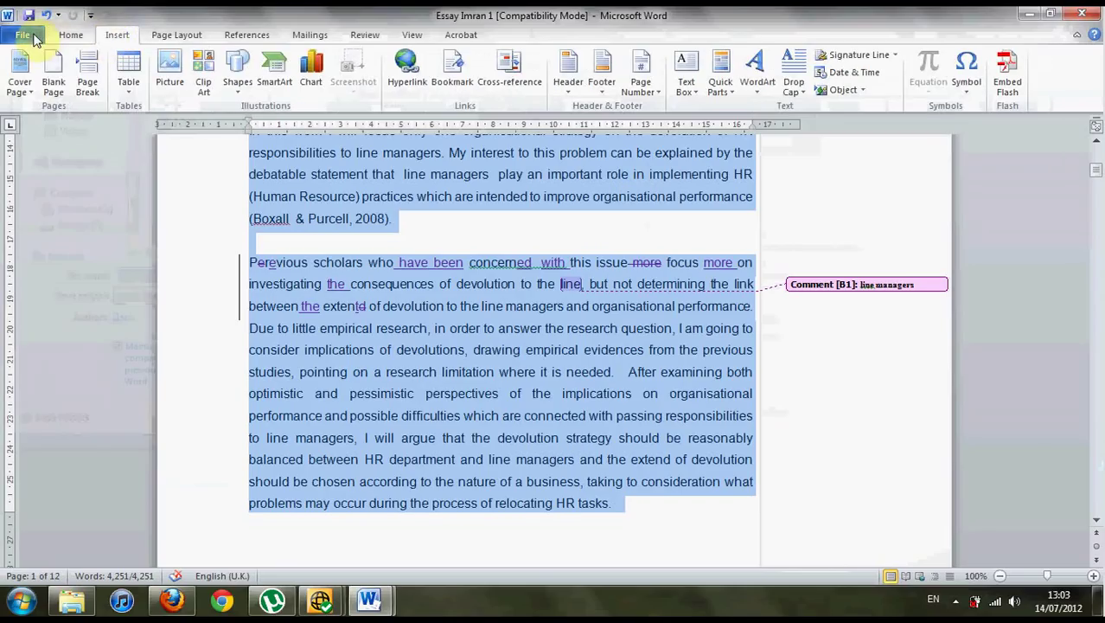
left_click(33, 38)
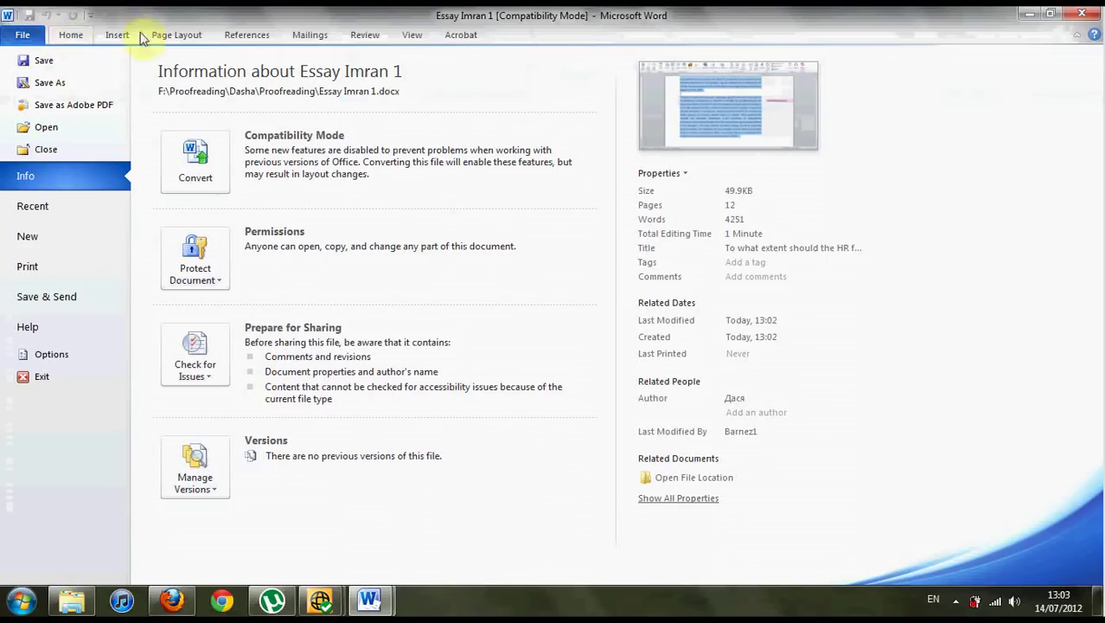
left_click(359, 37)
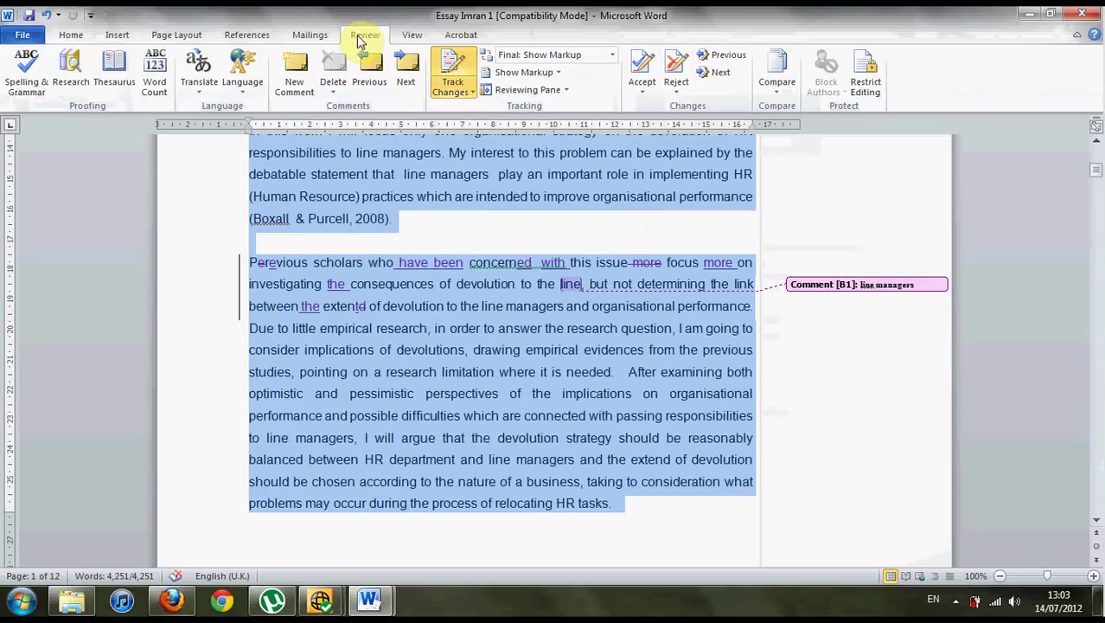
Accept all tracked changes in the document via Accept All Changes in Document.
left_click(644, 98)
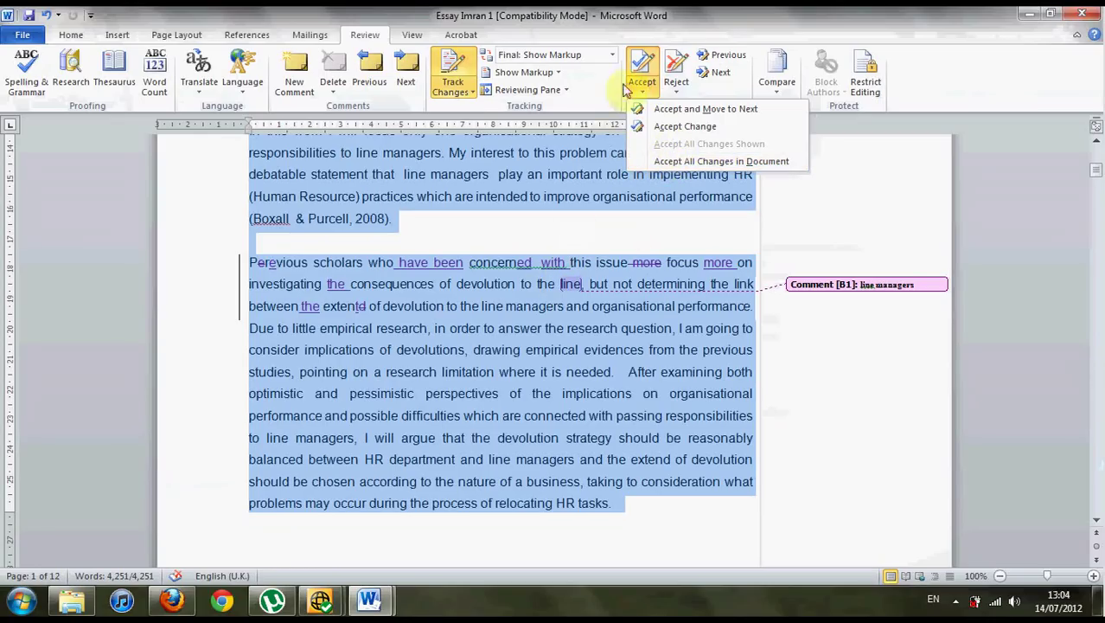
left_click(668, 161)
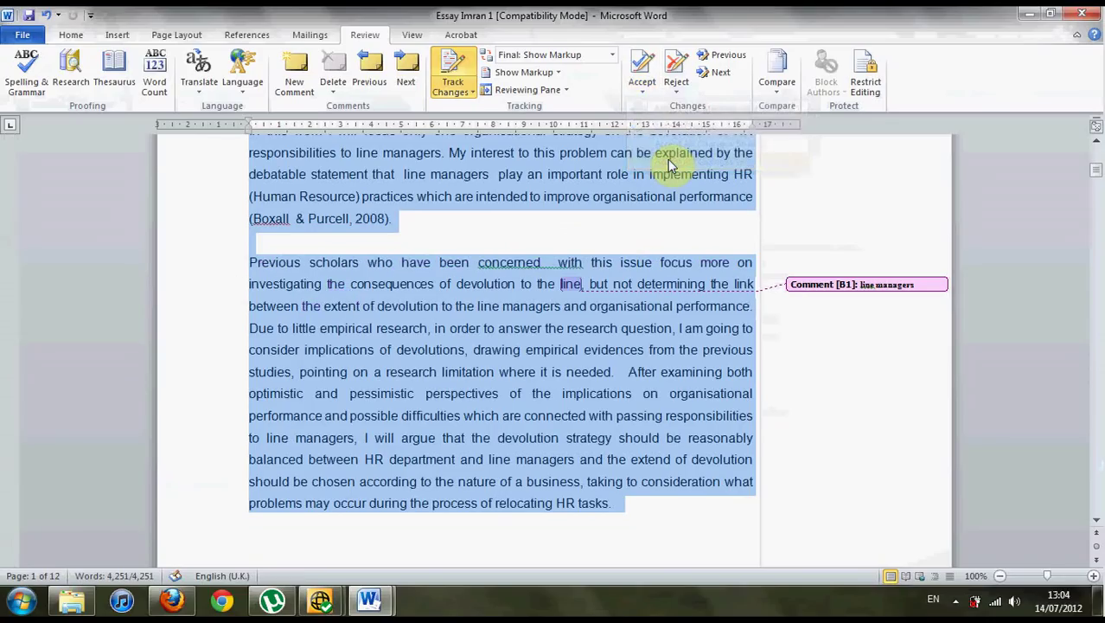
left_click(639, 224)
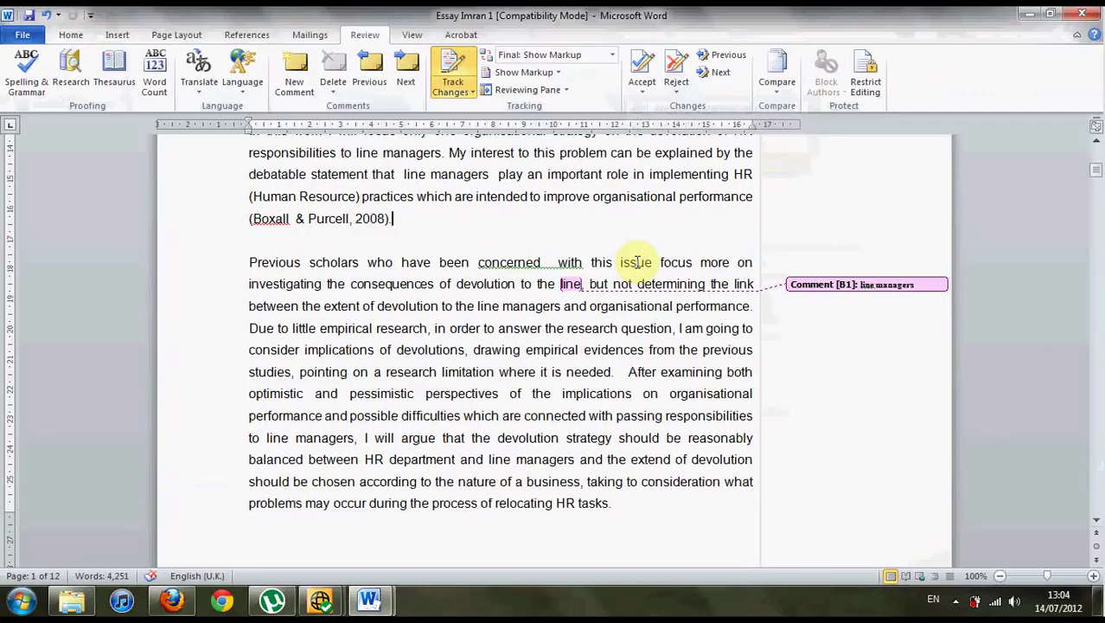
Accept the leftover deleted space before 'with' as a single change.
left_click(558, 262)
key("BackSpace")
left_click_drag(562, 262, 550, 262)
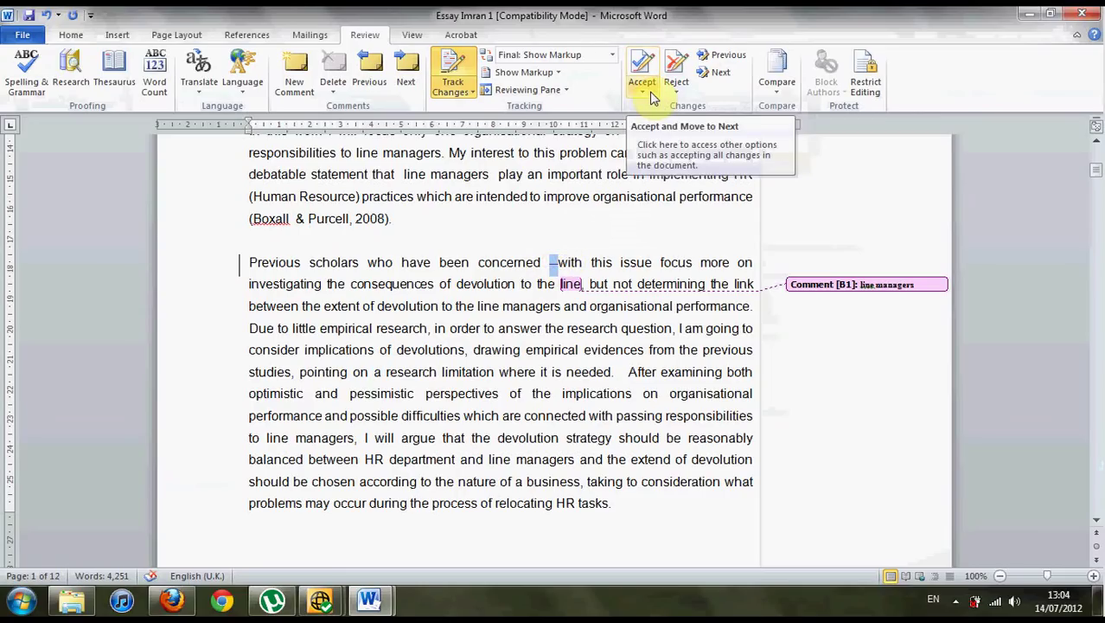
left_click(641, 91)
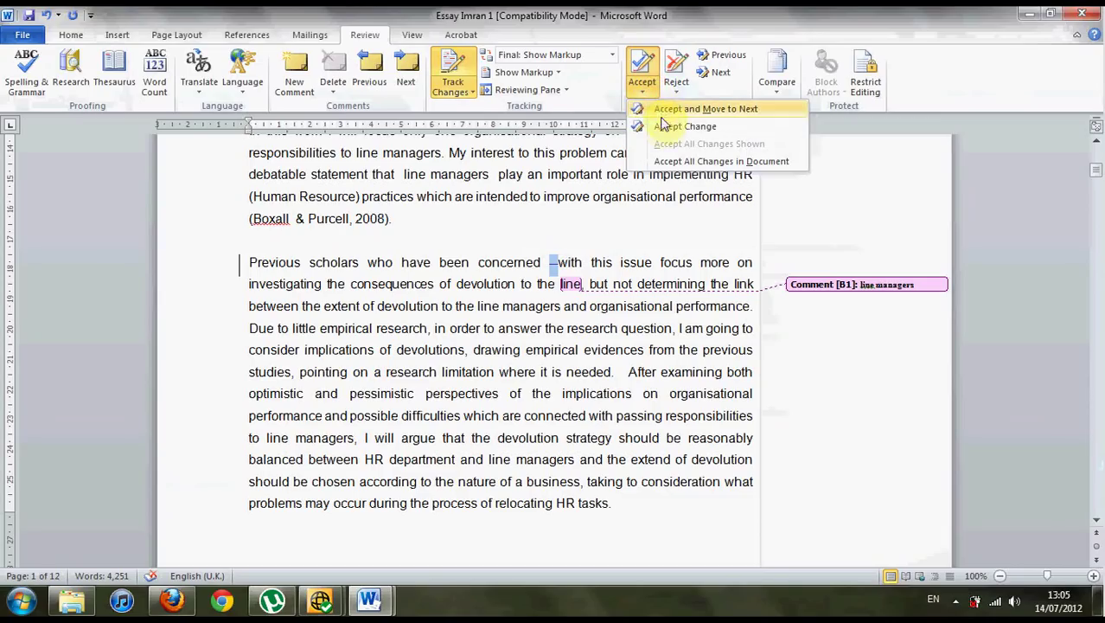
left_click(664, 127)
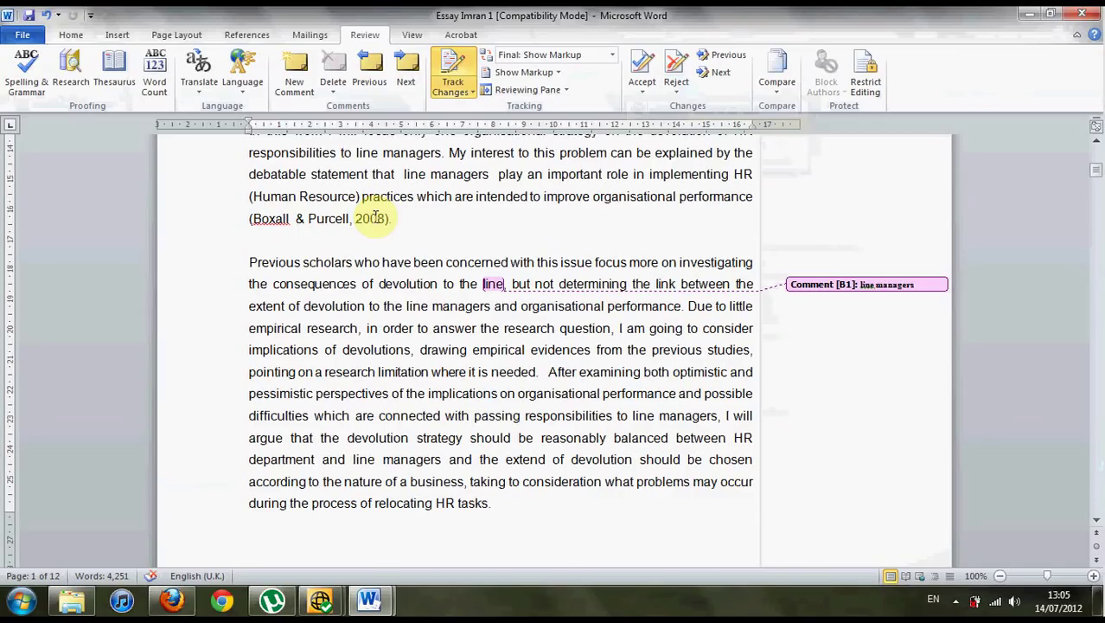
Save the accepted-changes version as a new copy named Essay Imran 2.
left_click(26, 35)
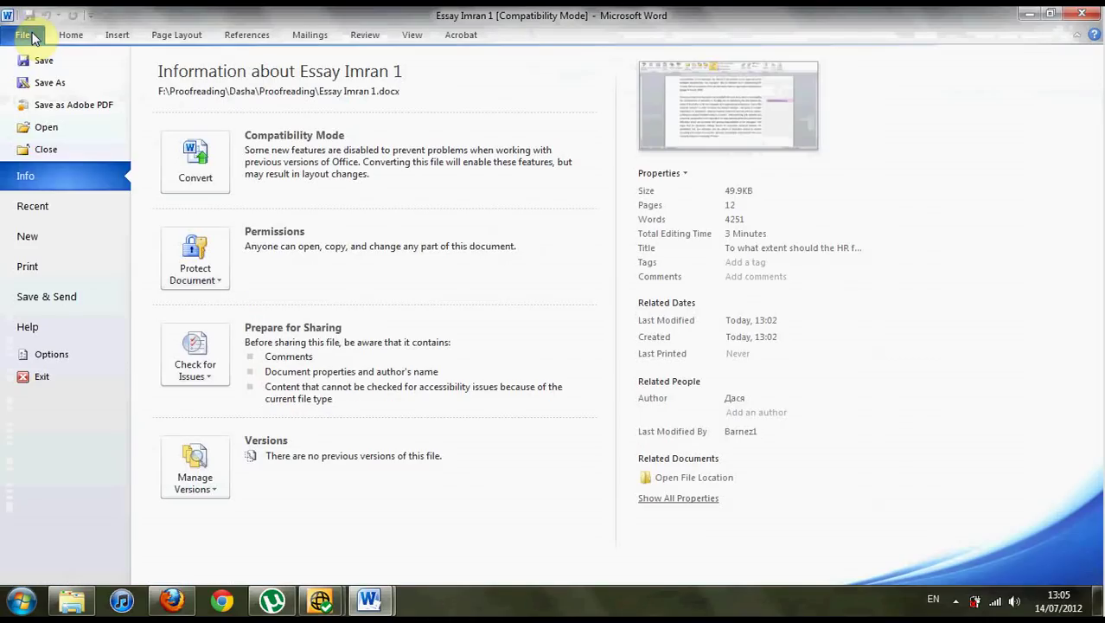
left_click(49, 82)
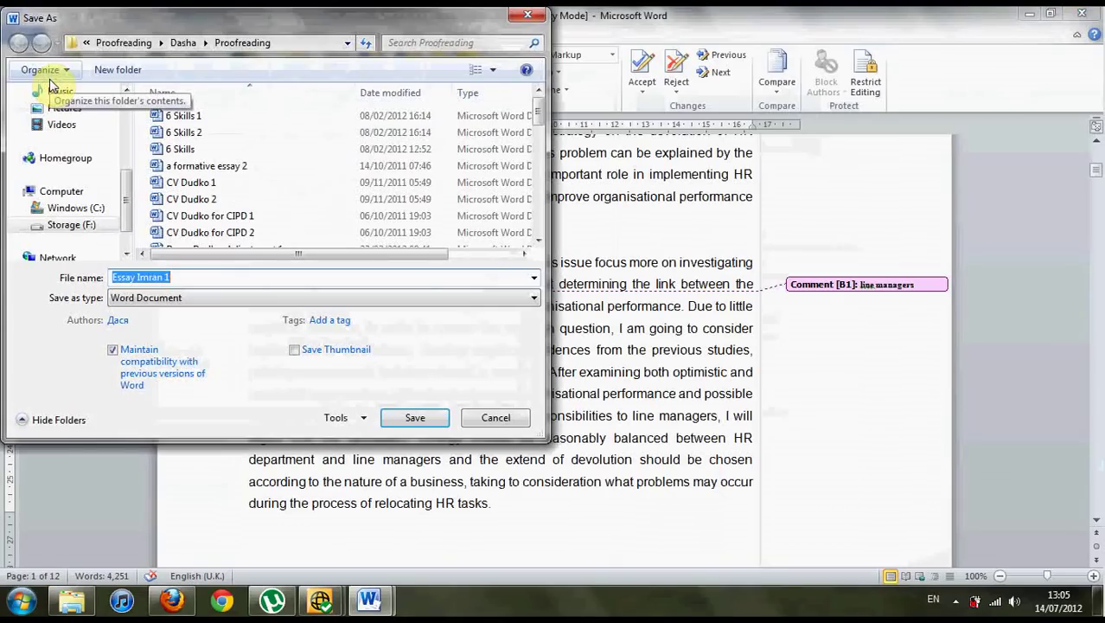
key("End")
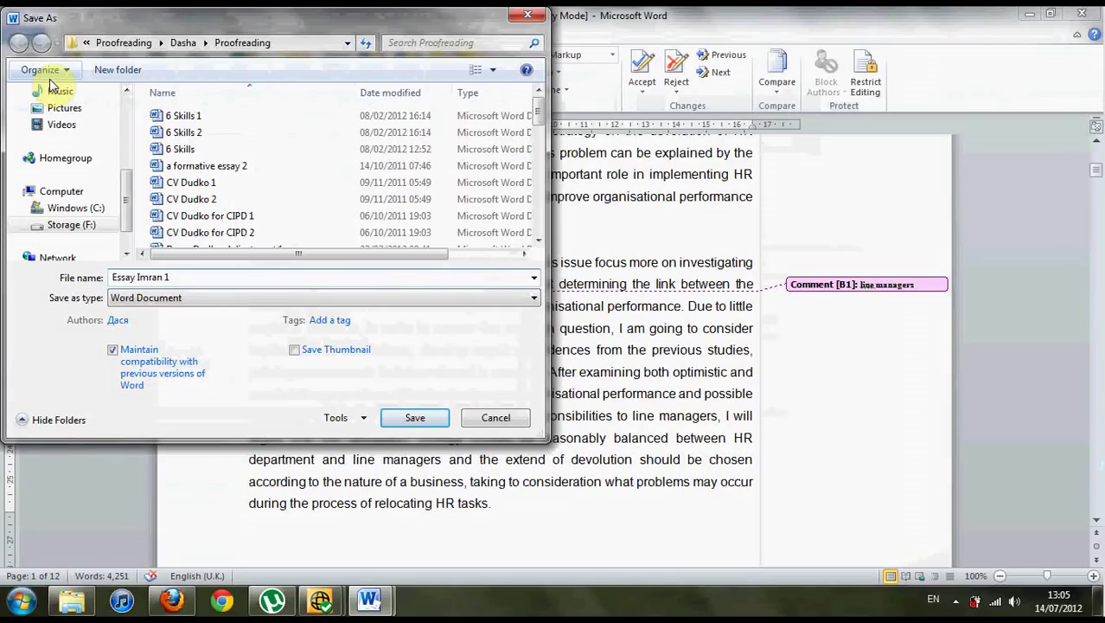
key("BackSpace")
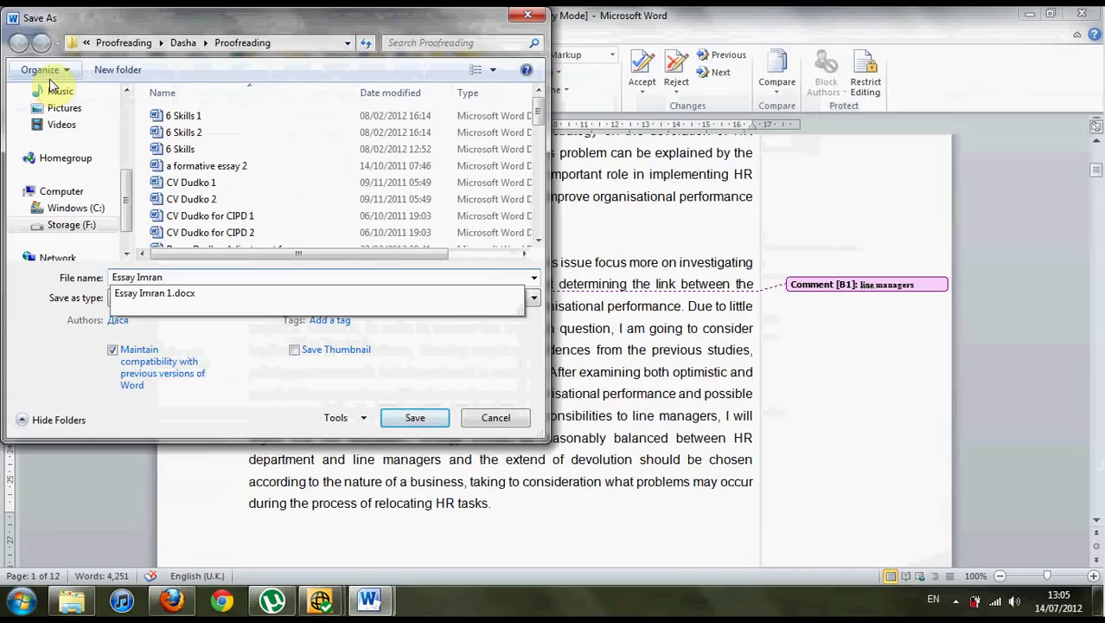
type("2")
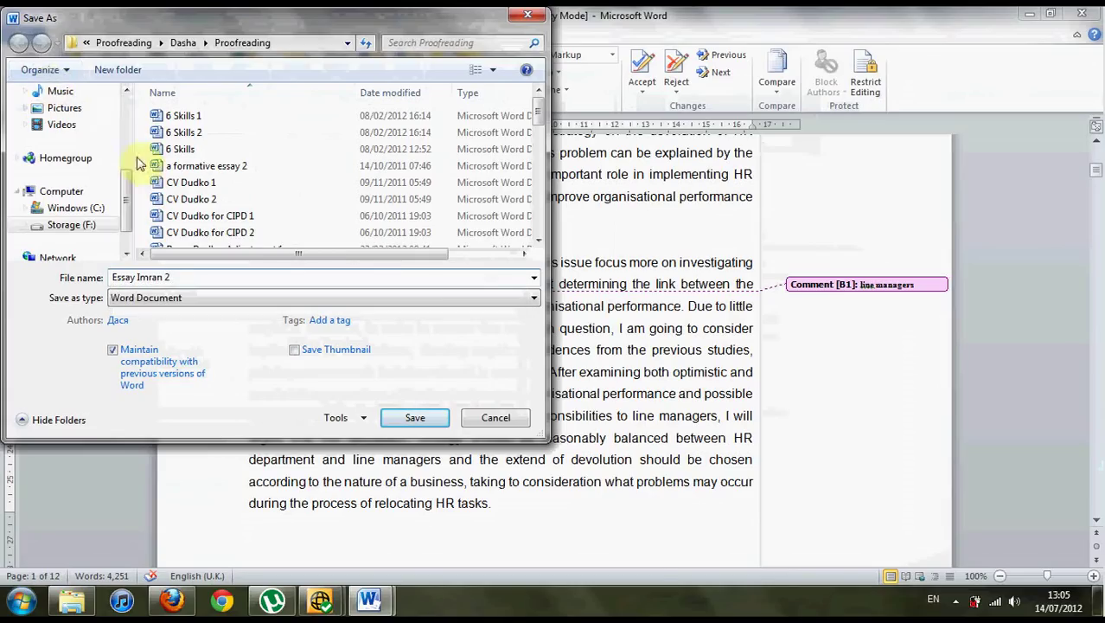
left_click(425, 427)
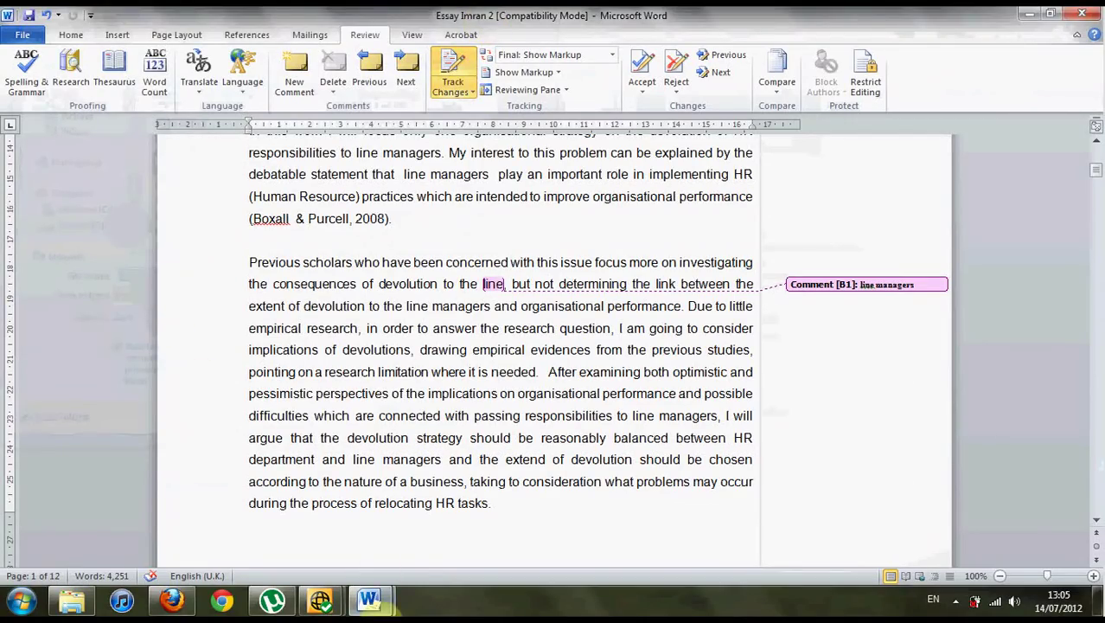
left_click(339, 329)
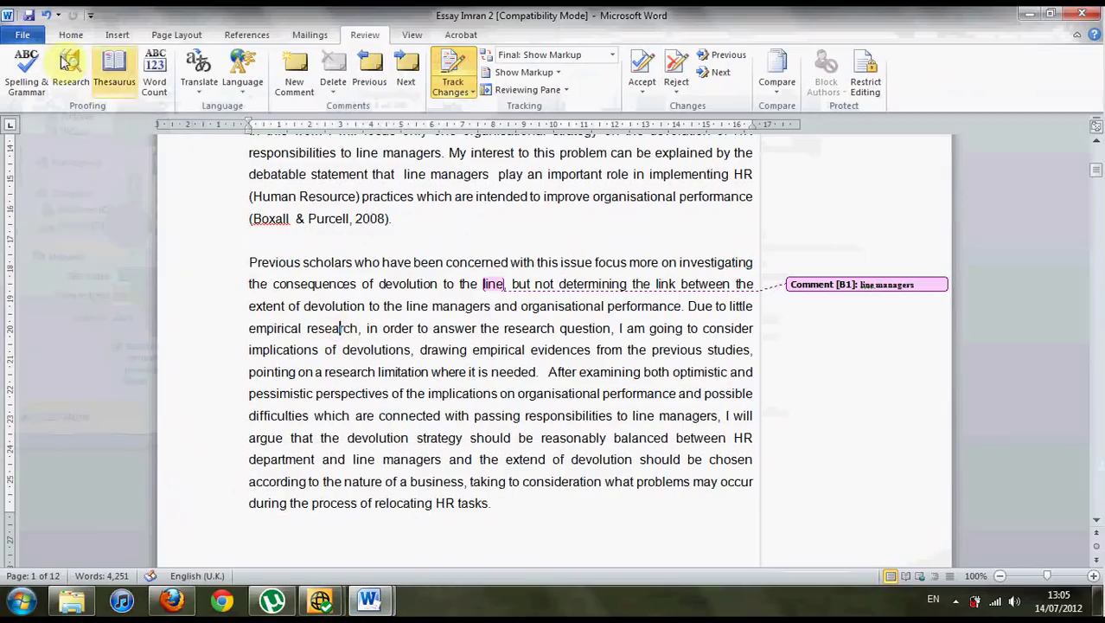
left_click(33, 35)
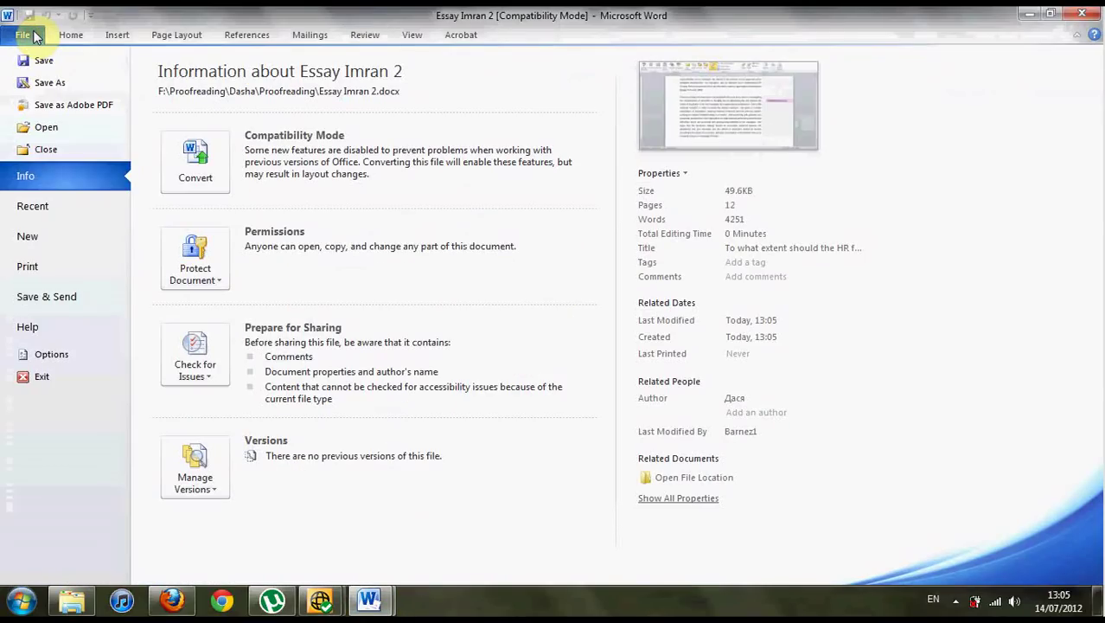
left_click(57, 128)
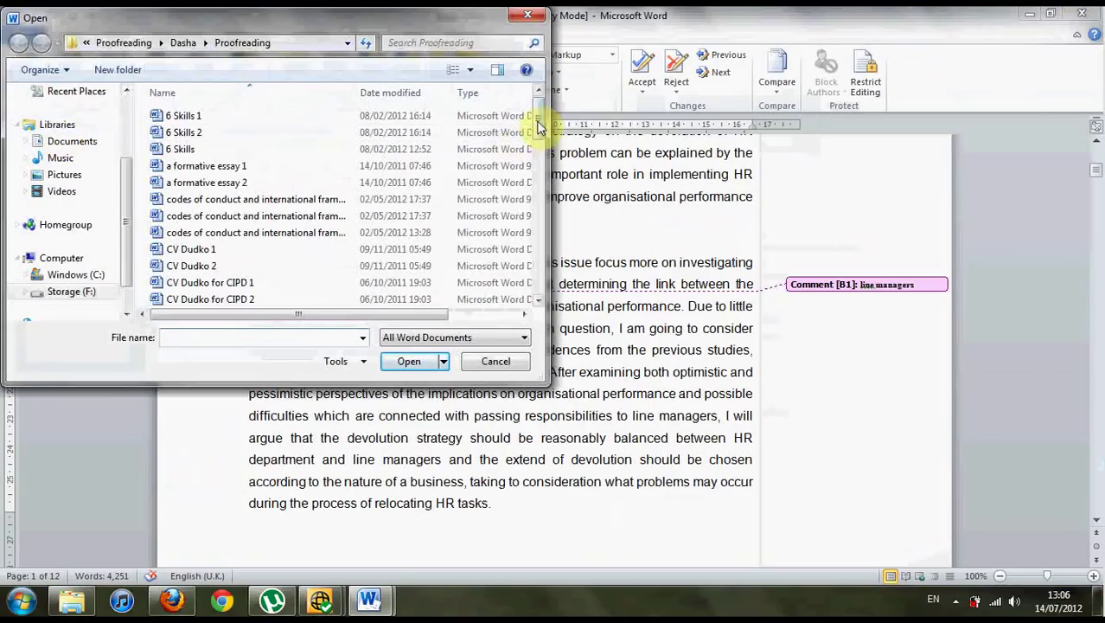
scroll(539, 143, "down", 1)
scroll(540, 143, "down", 6)
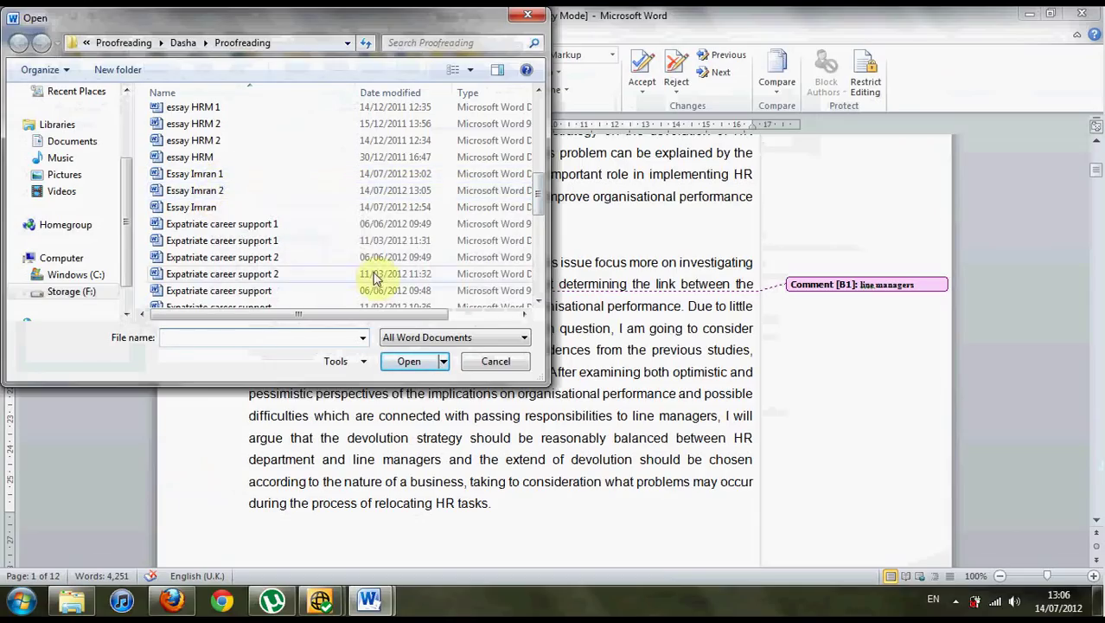
left_click(495, 362)
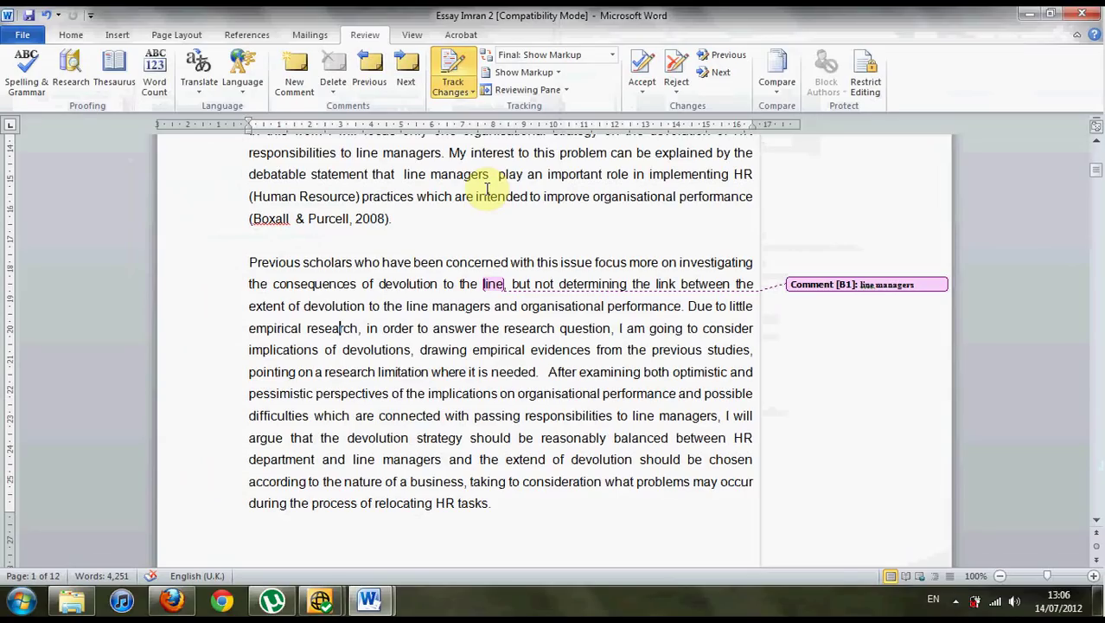
Turn off Track Changes, save, then test-type 'were' before 'intended' and delete it.
left_click(459, 74)
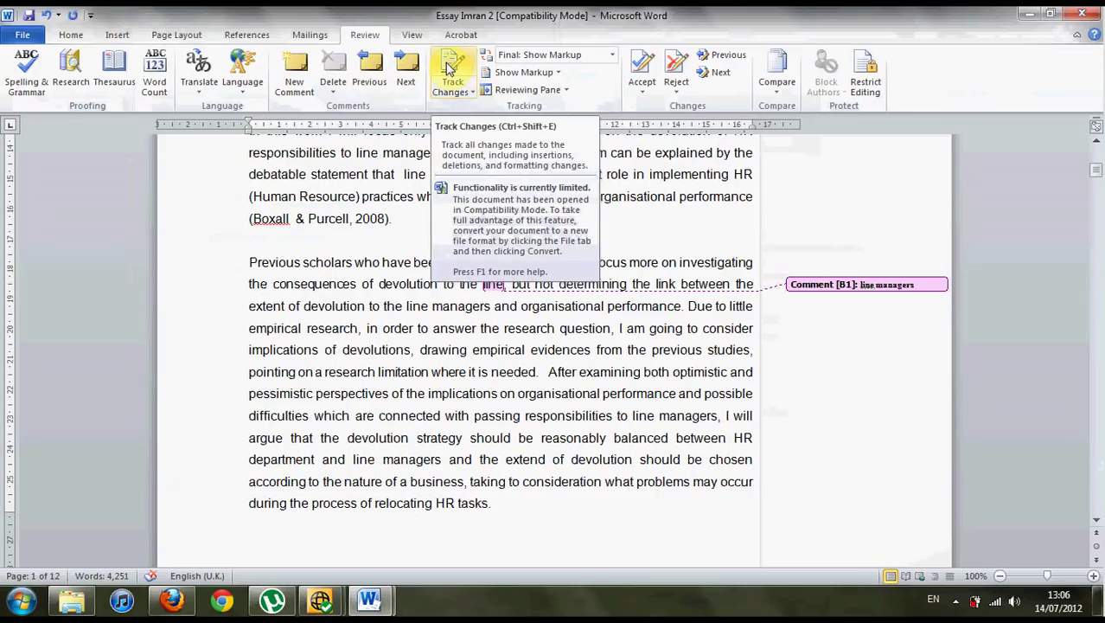
left_click(32, 16)
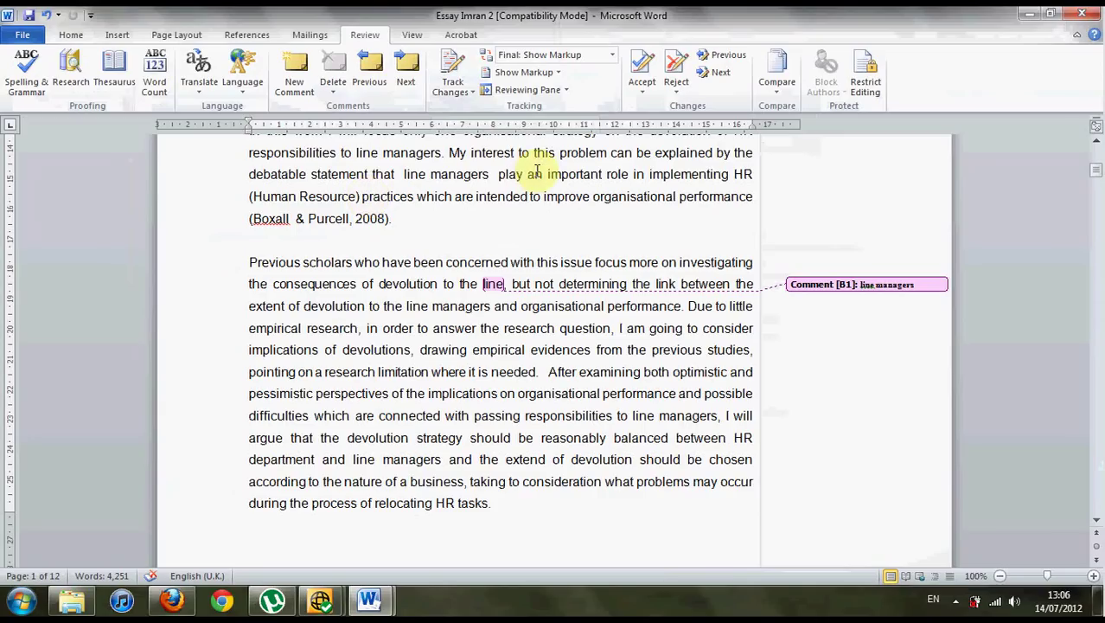
left_click(478, 205)
type("wre")
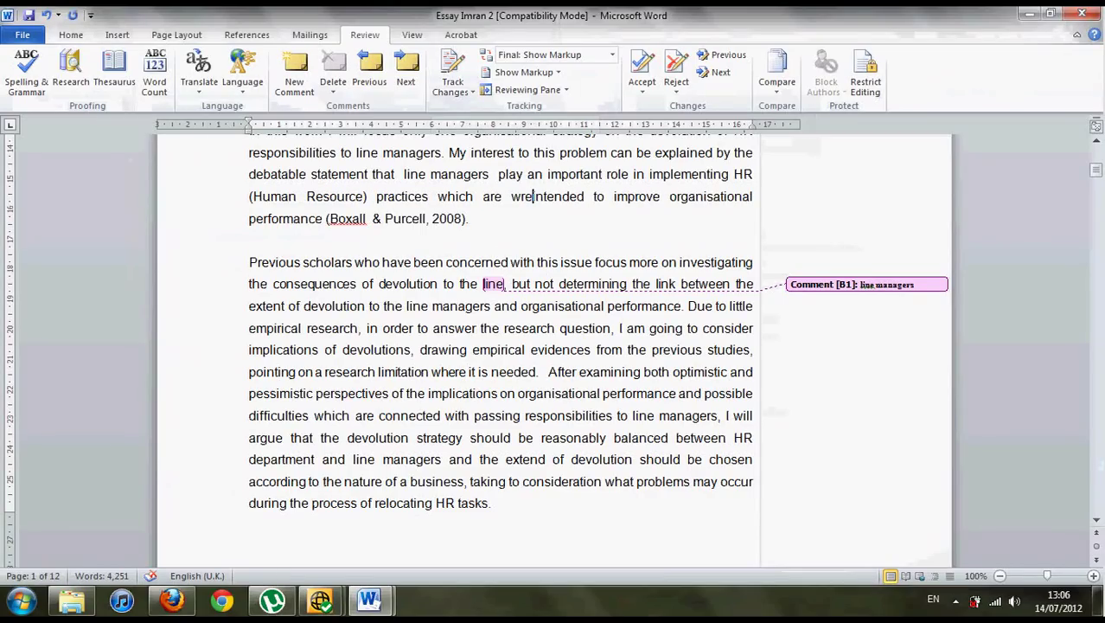
key("BackSpace")
key("BackSpace")
type("ere")
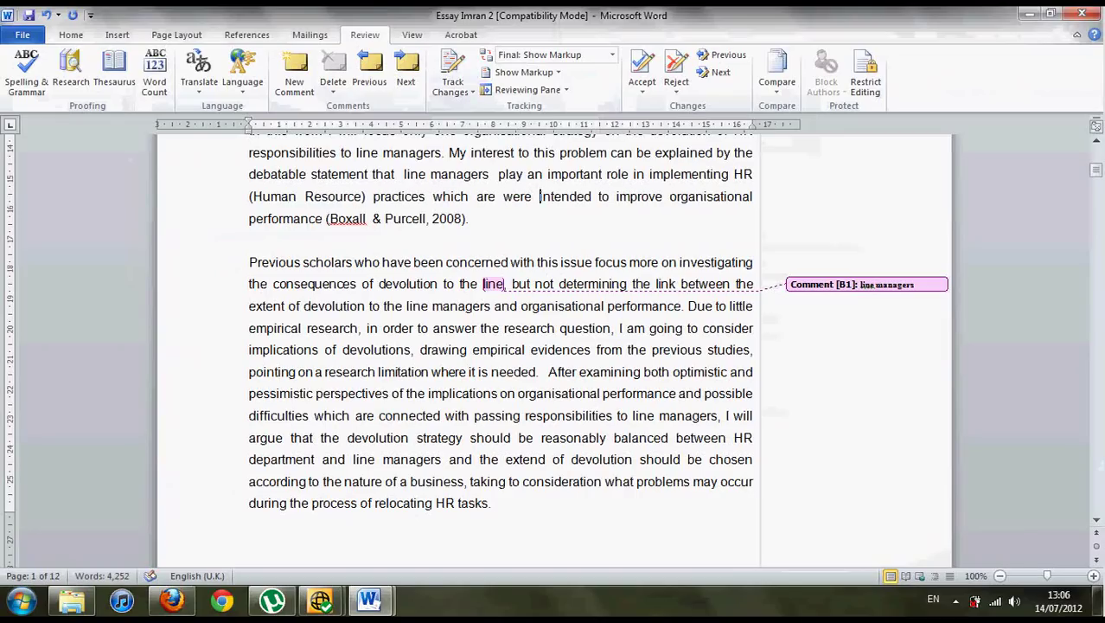
key("BackSpace")
key("BackSpace")
key("BackSpace")
key("BackSpace")
key("BackSpace")
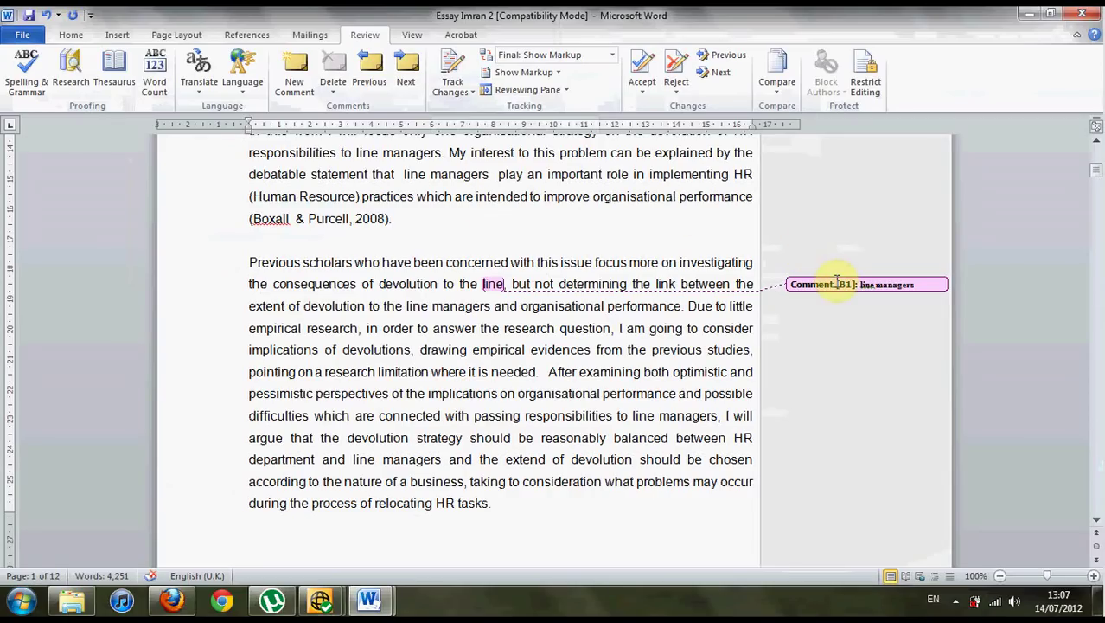
Delete the 'line managers' comment balloon and save Essay Imran 2.
mouse_move(836, 283)
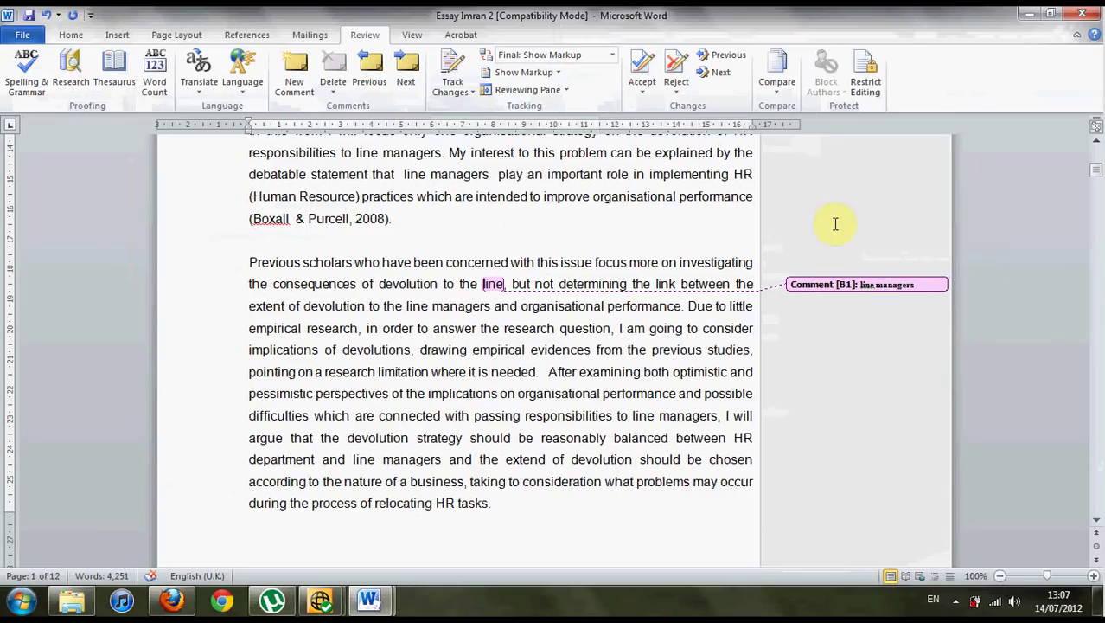
right_click(830, 285)
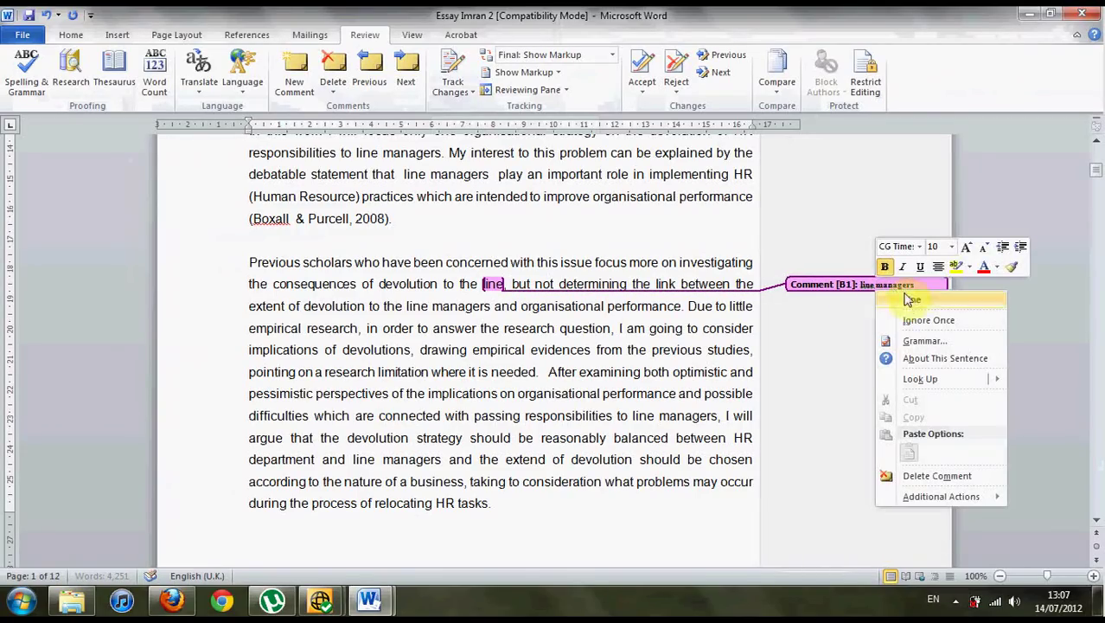
left_click(924, 477)
type(",")
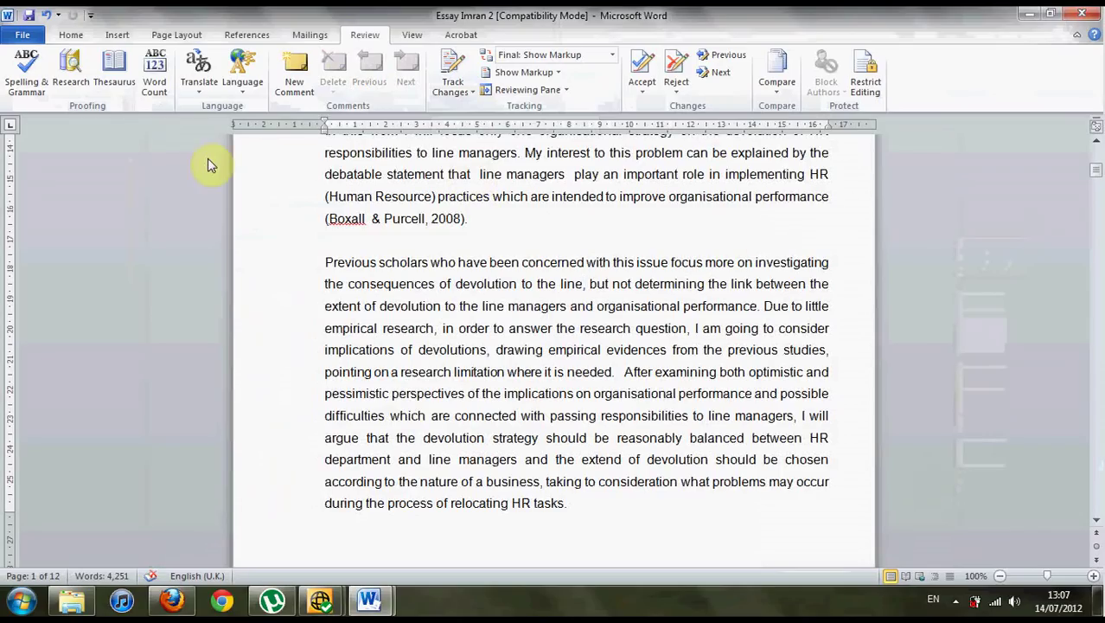
left_click(30, 17)
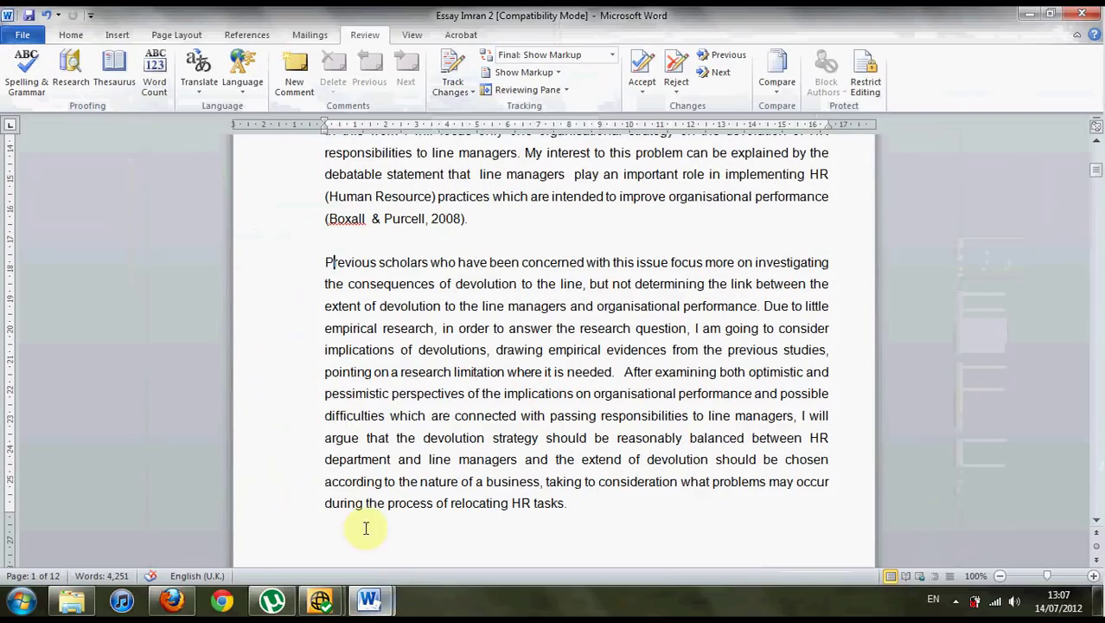
Open Essay Imran 1 from the Proofreading folder and scroll to its second paragraph.
left_click(110, 535)
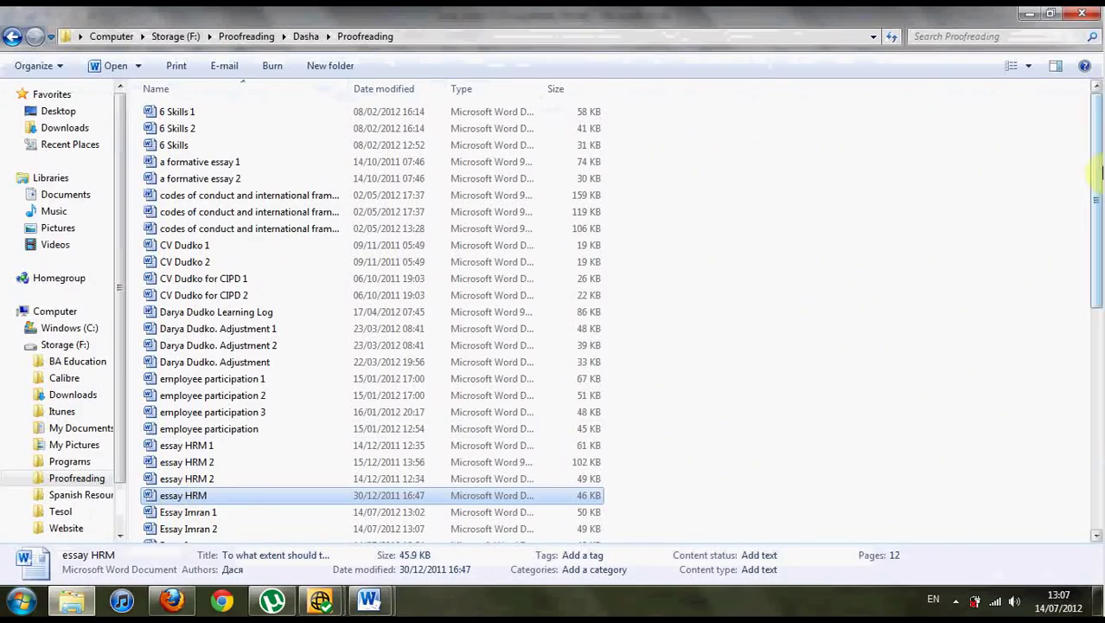
left_click_drag(1095, 168, 1098, 298)
double_click(246, 275)
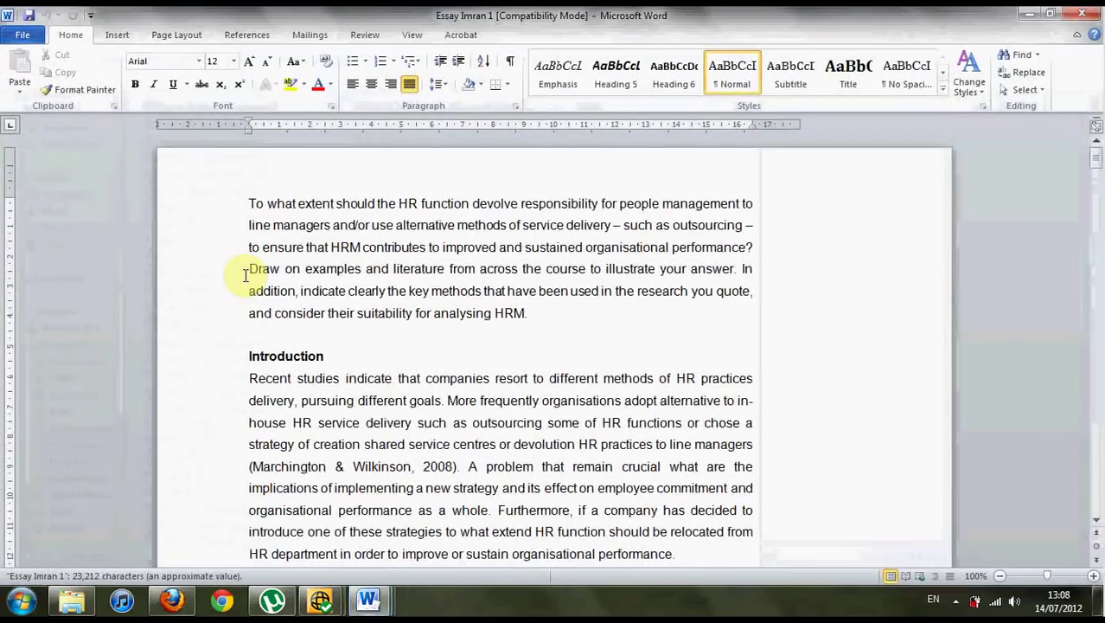
left_click_drag(1098, 164, 1098, 180)
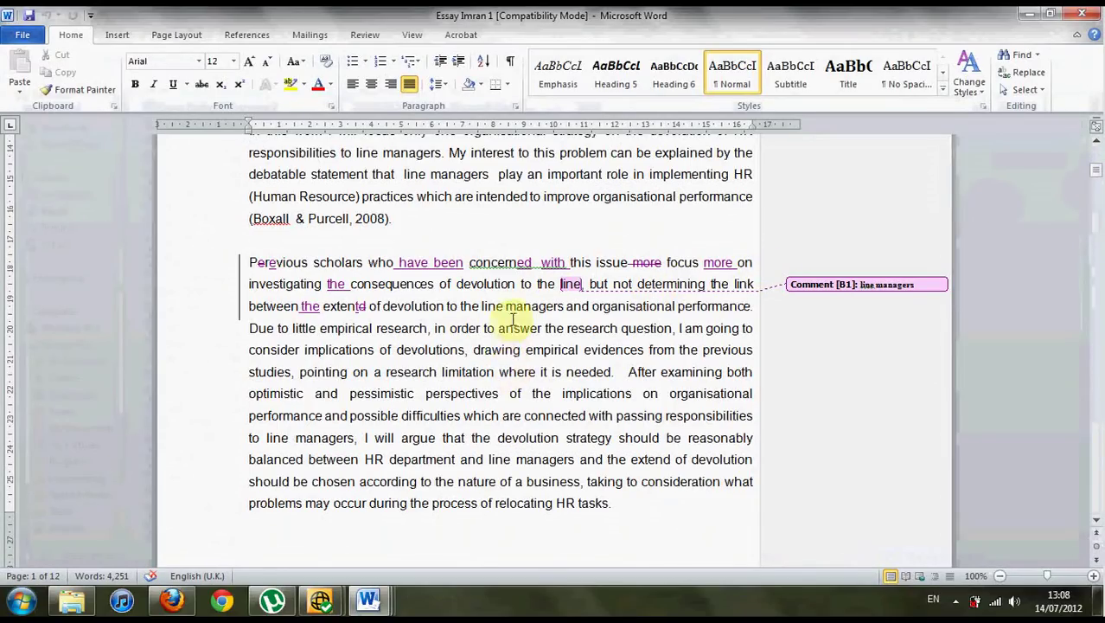
Delete the extra space between 'concerned' and 'with', accept that change, and save Essay Imran 1.
left_click(543, 262)
key("BackSpace")
double_click(542, 262)
left_click(542, 262)
left_click_drag(542, 262, 535, 262)
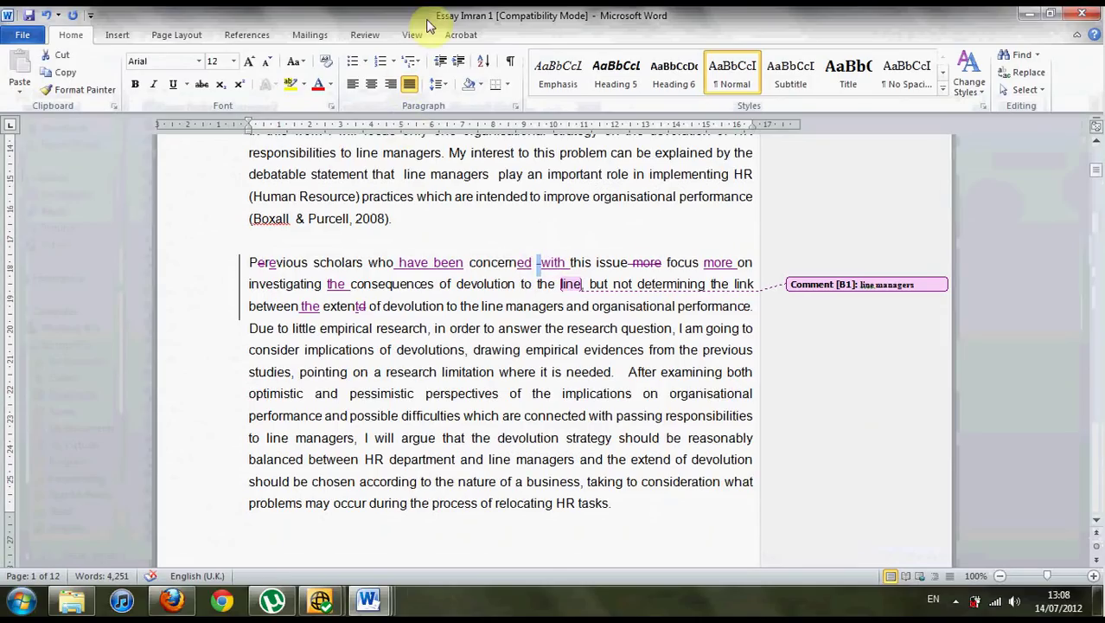
left_click(365, 36)
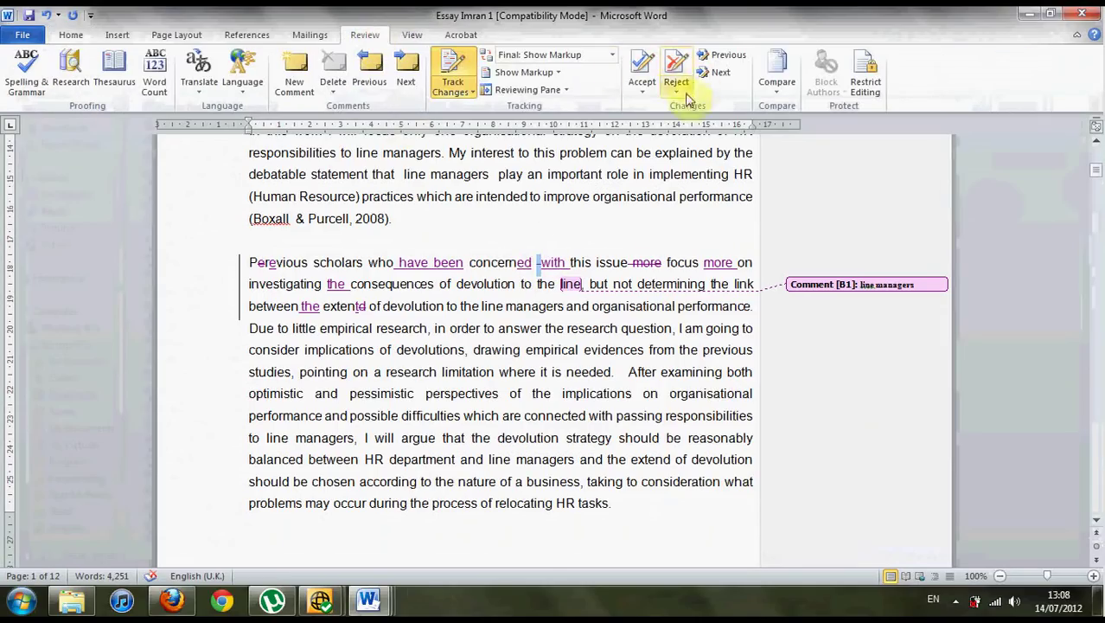
left_click(641, 88)
left_click(655, 127)
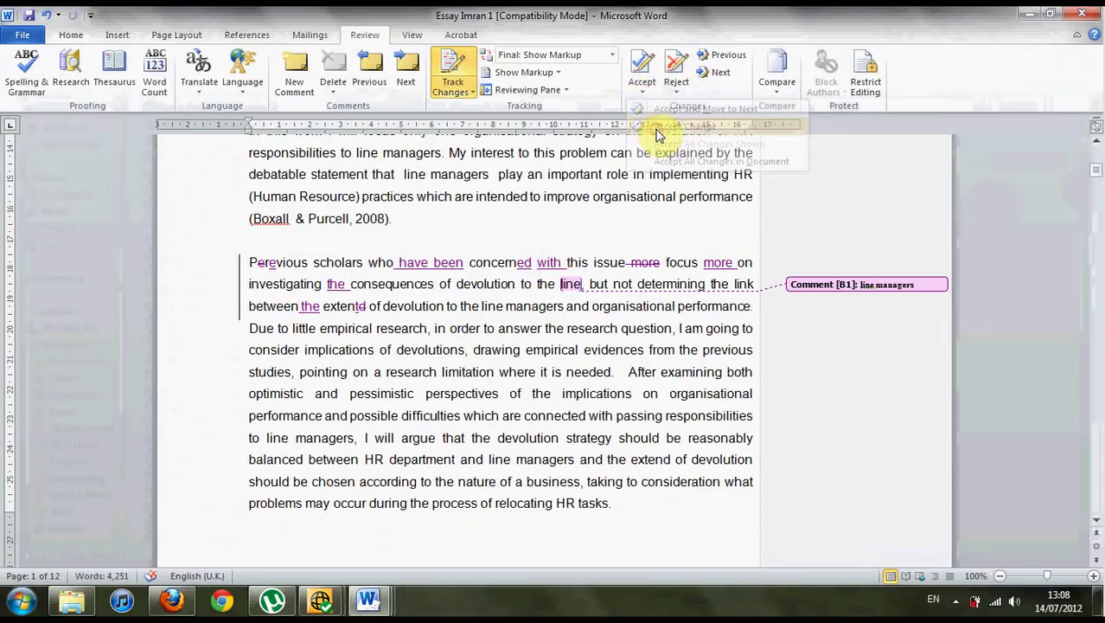
left_click(25, 15)
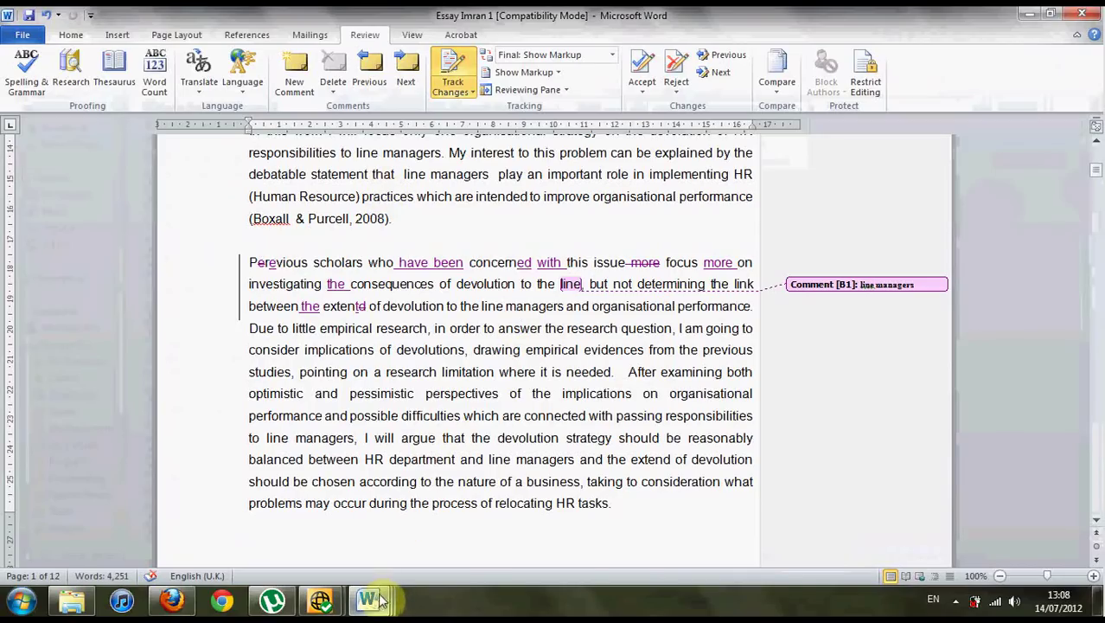
Bring the Essay Imran 2 window to the front and reveal the hidden notification-area icons.
mouse_move(378, 600)
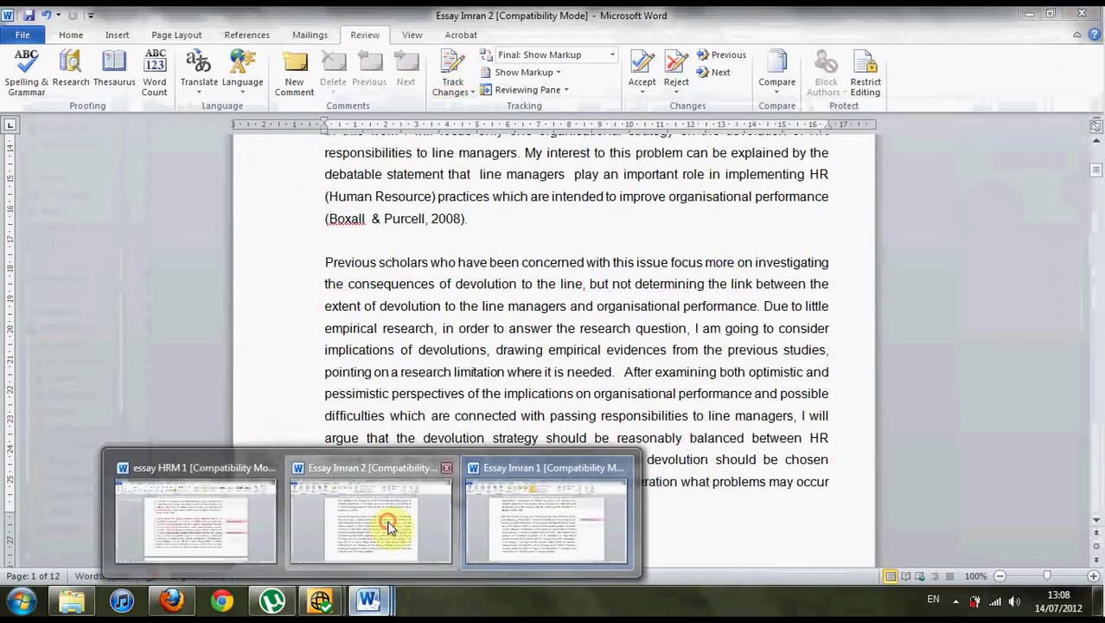
left_click(387, 521)
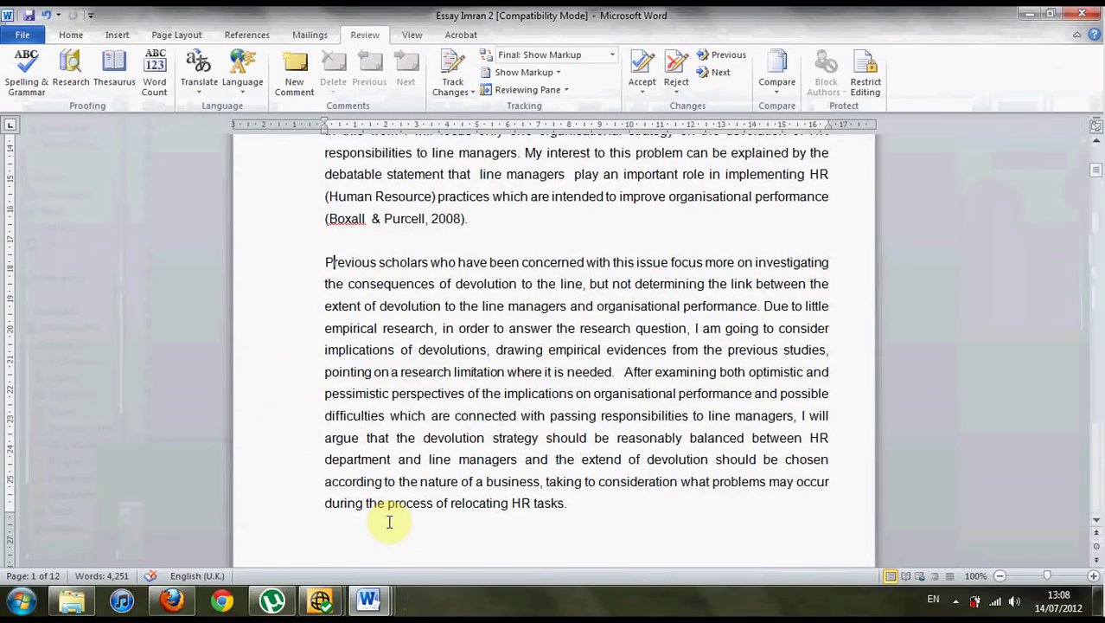
left_click(953, 602)
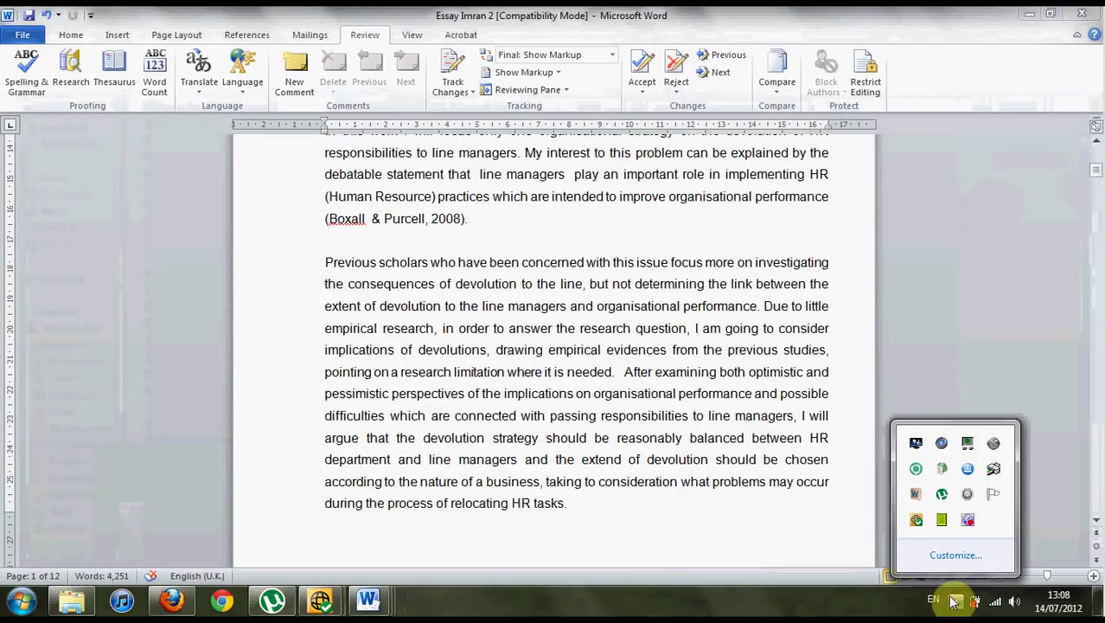